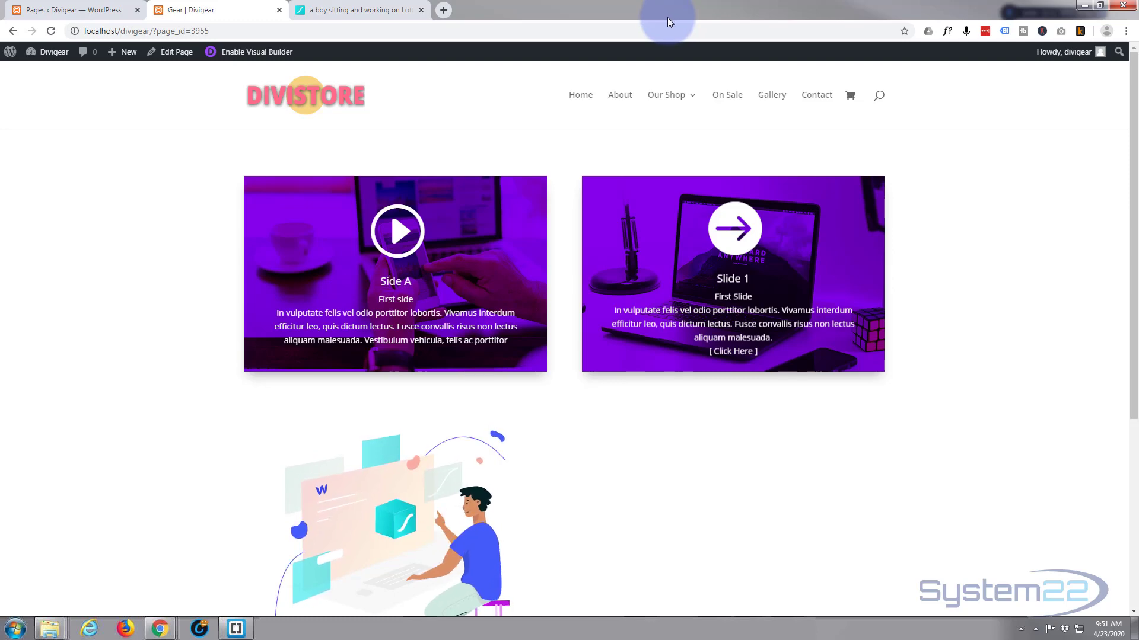
Step: Flip the Side A card to its back and scroll down the page
{"action": "left_click", "coordinate": [476, 223]}
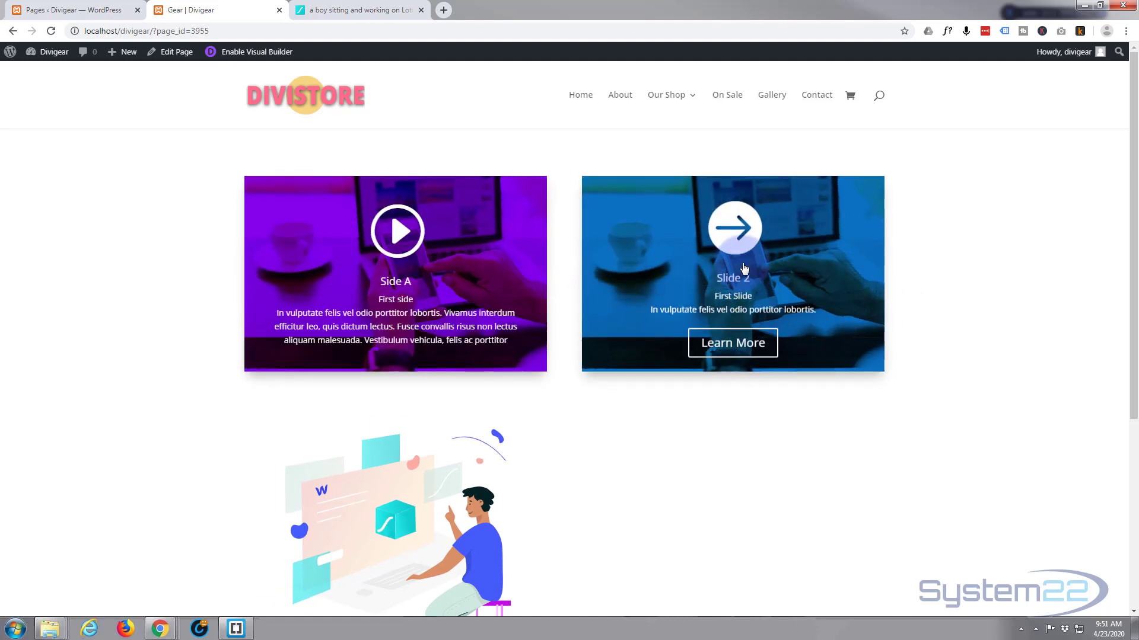
{"action": "scroll", "coordinate": [943, 261], "scroll_direction": "down", "scroll_amount": 2}
{"action": "scroll", "coordinate": [943, 261], "scroll_direction": "down", "scroll_amount": 2}
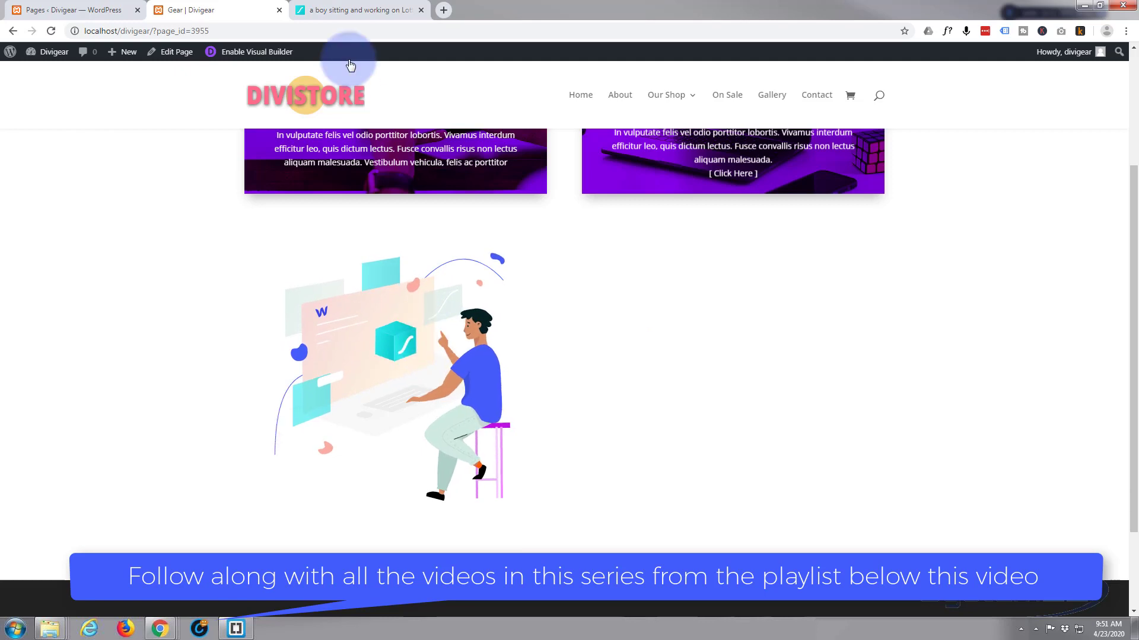
Step: Browse the Featured animations on LottieFiles
{"action": "left_click", "coordinate": [341, 11]}
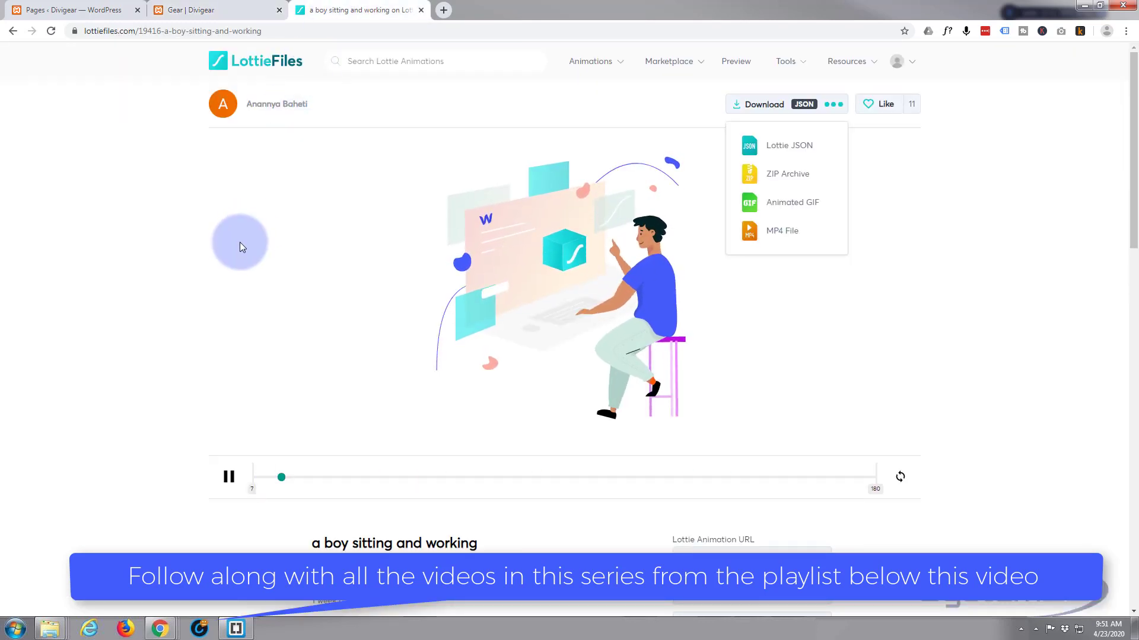
{"action": "mouse_move", "coordinate": [588, 64]}
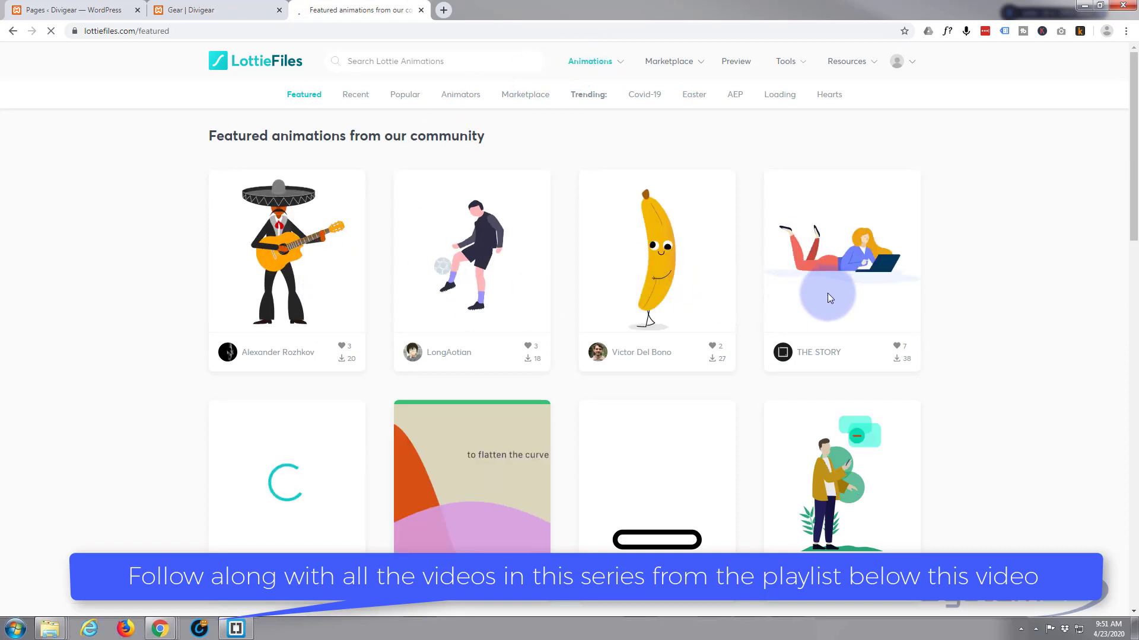
{"action": "scroll", "coordinate": [717, 315], "scroll_direction": "down", "scroll_amount": 3}
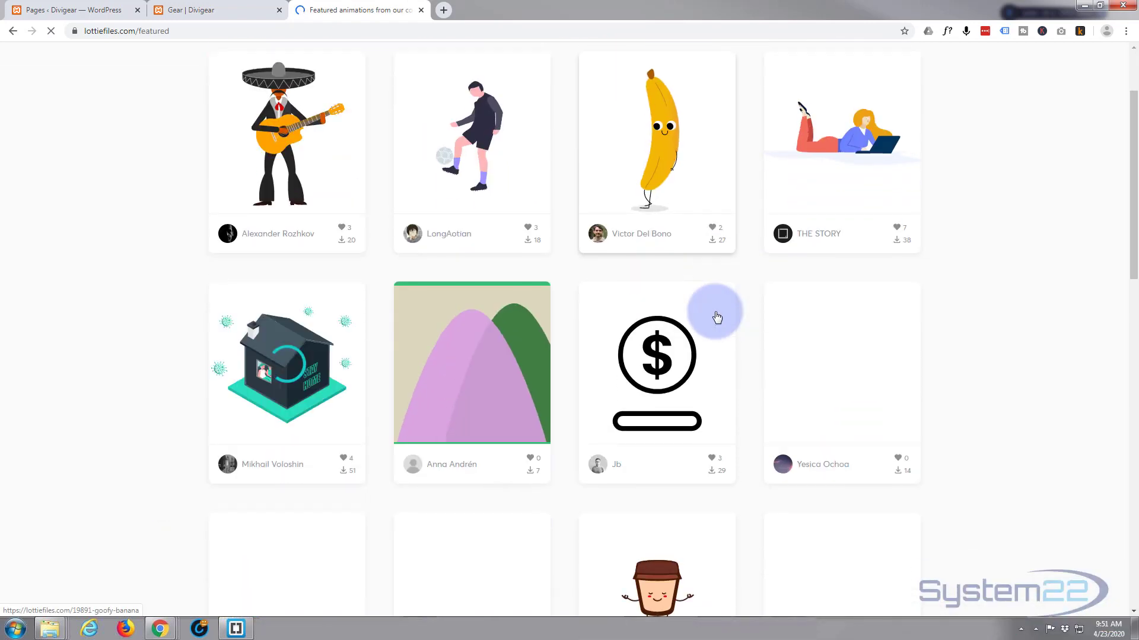
{"action": "scroll", "coordinate": [716, 318], "scroll_direction": "down", "scroll_amount": 5}
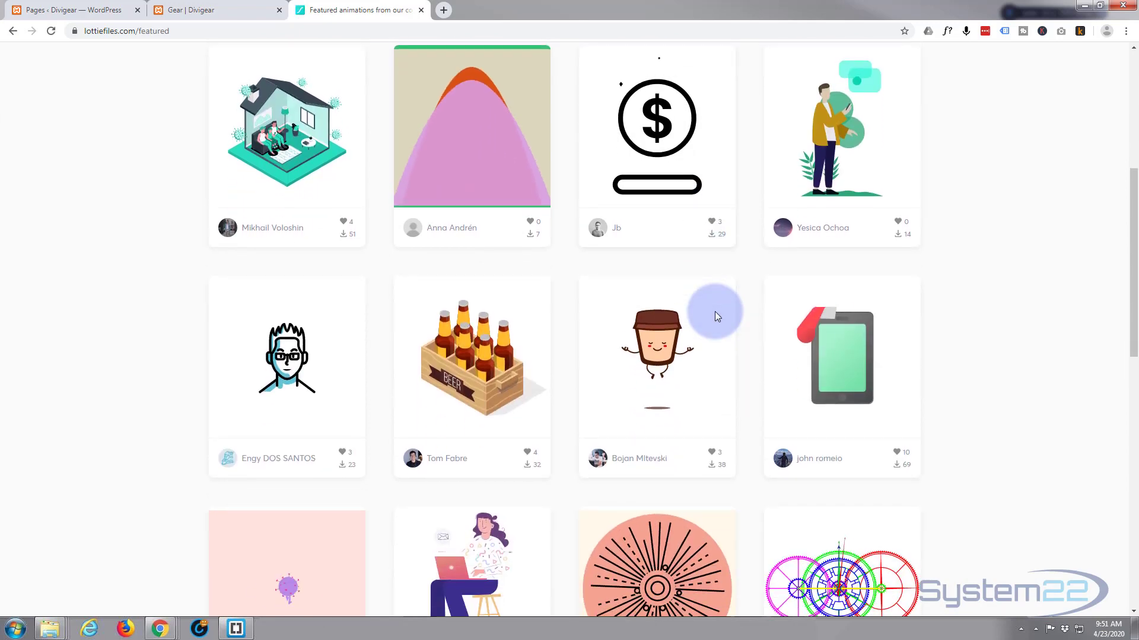
{"action": "scroll", "coordinate": [717, 317], "scroll_direction": "down", "scroll_amount": 4}
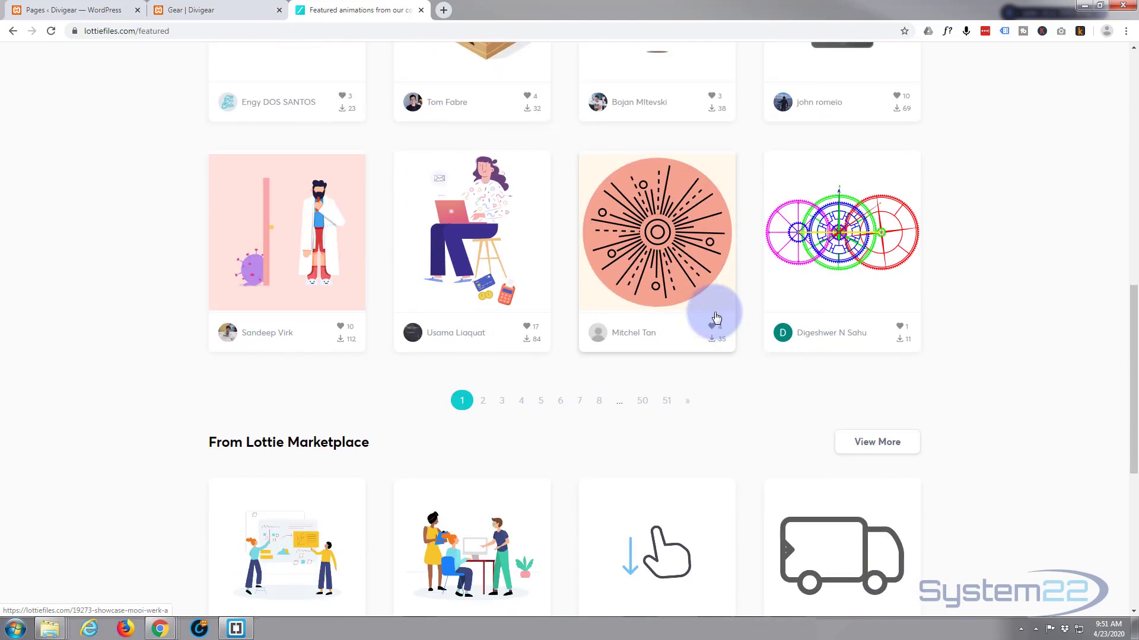
{"action": "scroll", "coordinate": [717, 317], "scroll_direction": "down", "scroll_amount": 4}
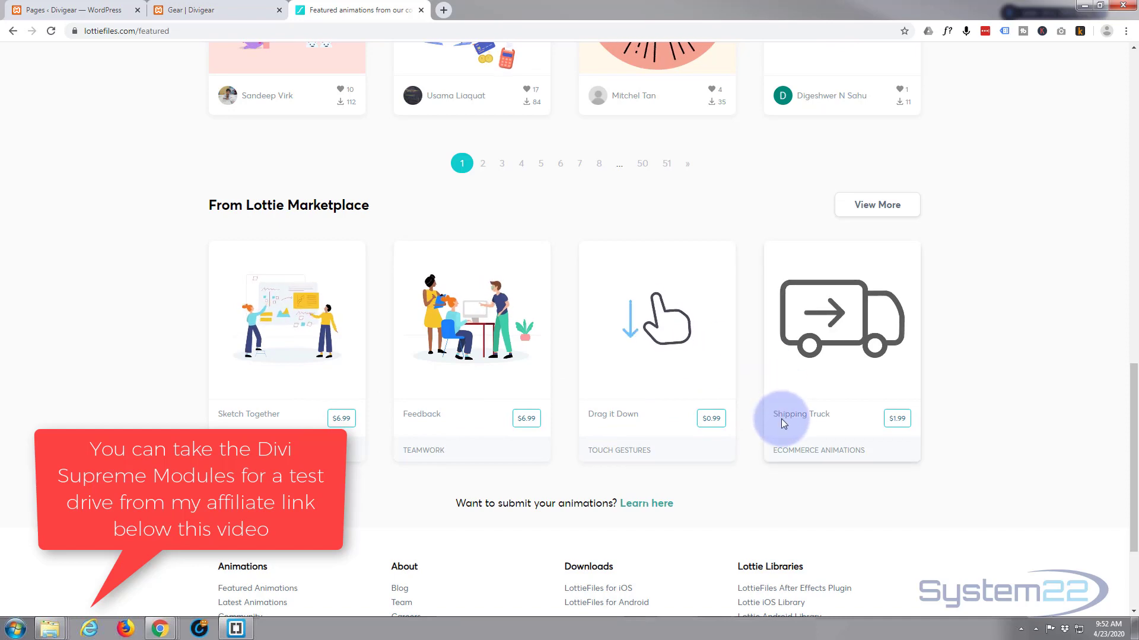
{"action": "scroll", "coordinate": [782, 344], "scroll_direction": "up", "scroll_amount": 6}
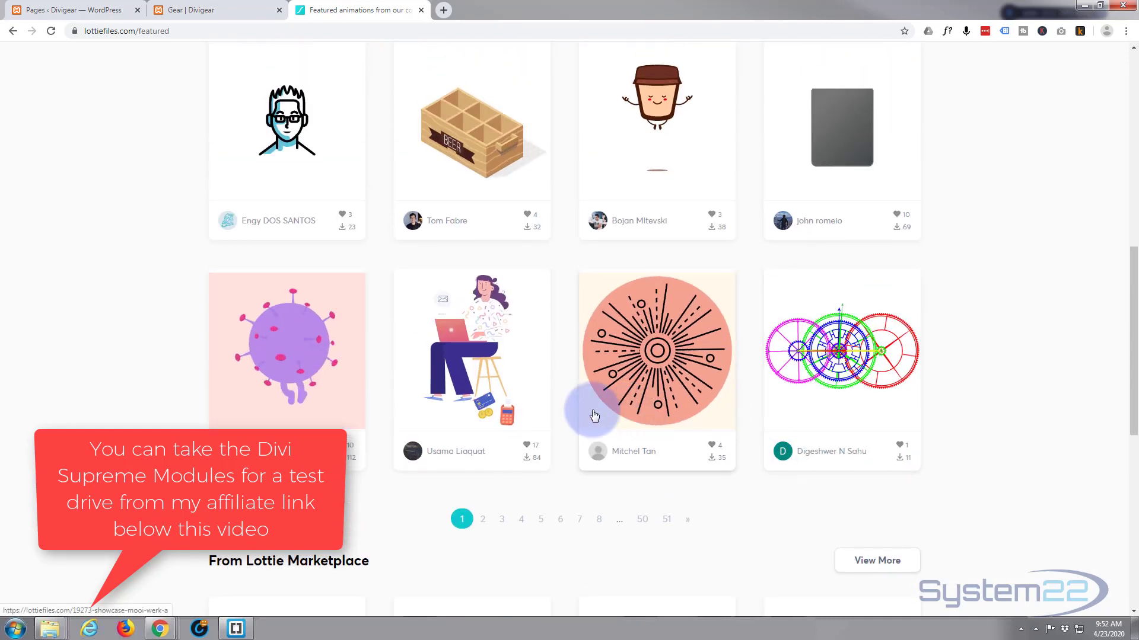
{"action": "scroll", "coordinate": [557, 391], "scroll_direction": "up", "scroll_amount": 2}
{"action": "scroll", "coordinate": [550, 392], "scroll_direction": "up", "scroll_amount": 8}
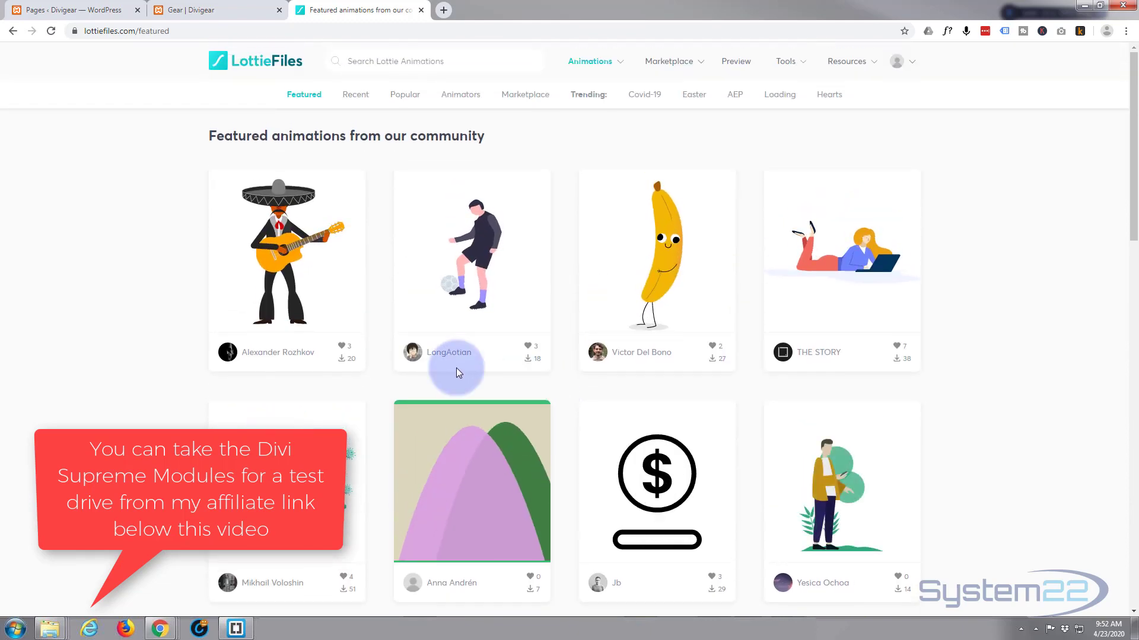
Step: Follow the trending Covid-19 link and look through its handwashing, virus and mask animations
{"action": "left_click", "coordinate": [644, 99]}
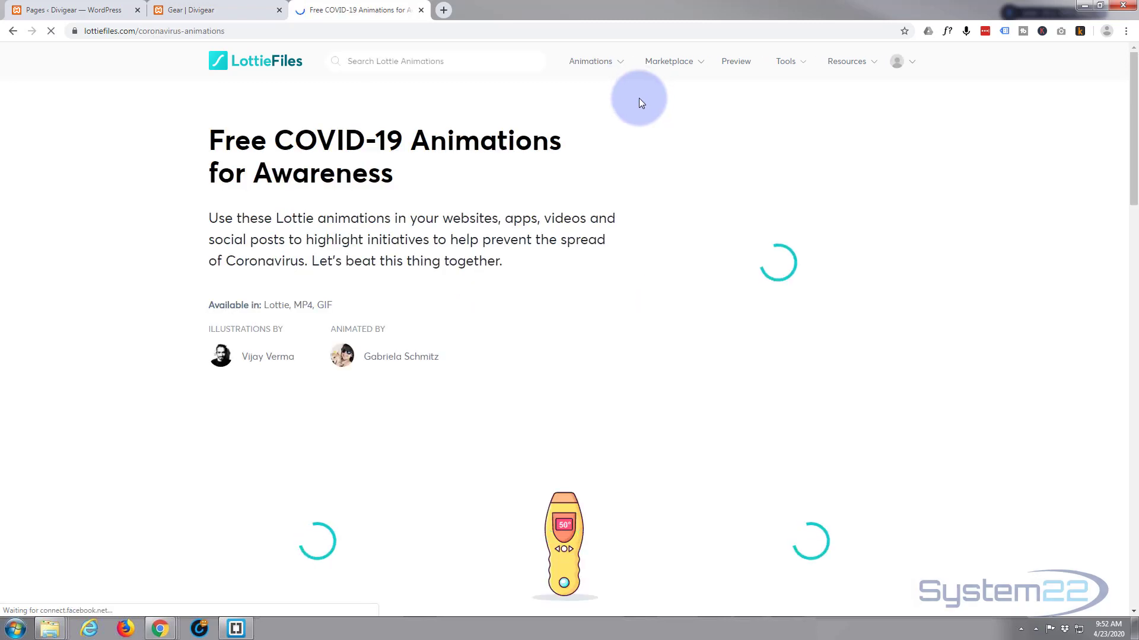
{"action": "scroll", "coordinate": [561, 220], "scroll_direction": "down", "scroll_amount": 5}
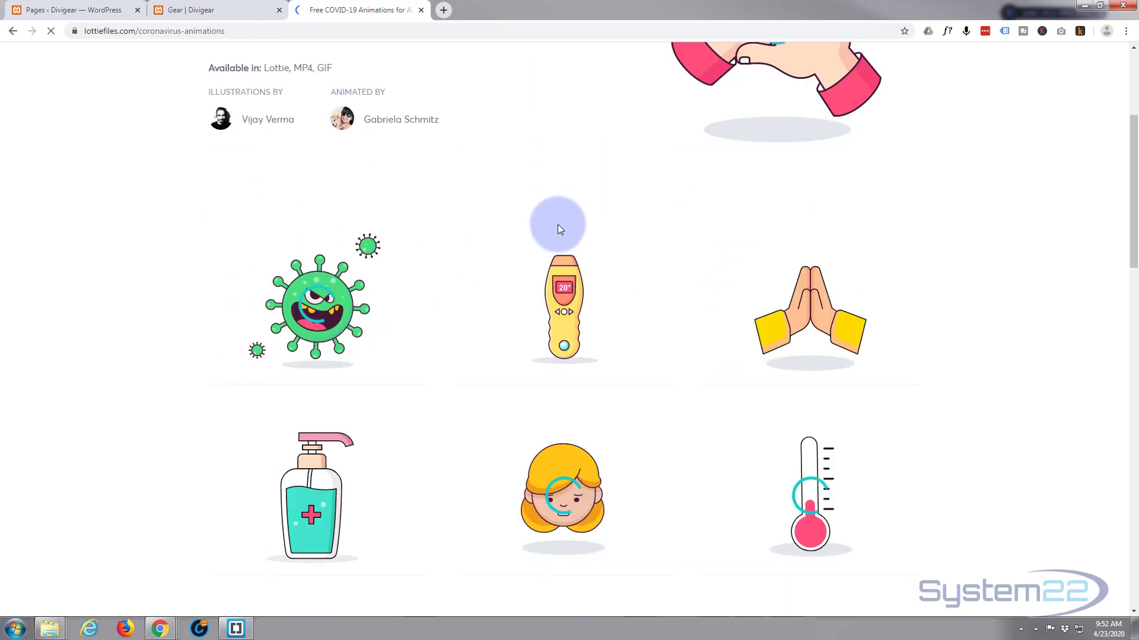
{"action": "scroll", "coordinate": [557, 228], "scroll_direction": "down", "scroll_amount": 3}
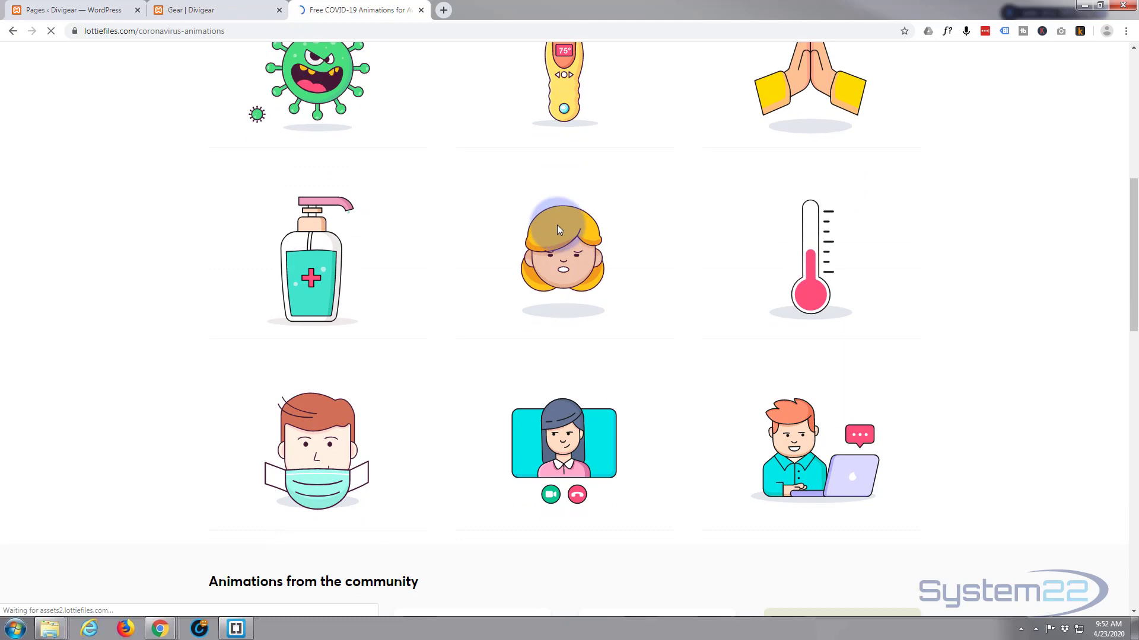
{"action": "scroll", "coordinate": [559, 231], "scroll_direction": "up", "scroll_amount": 4}
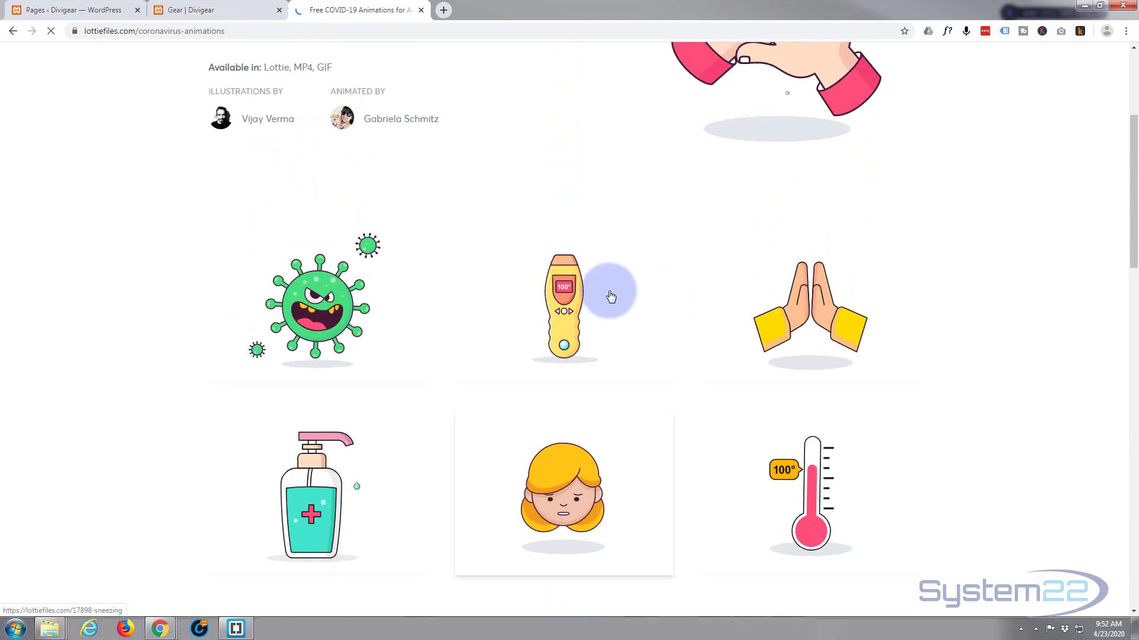
{"action": "scroll", "coordinate": [599, 295], "scroll_direction": "up", "scroll_amount": 4}
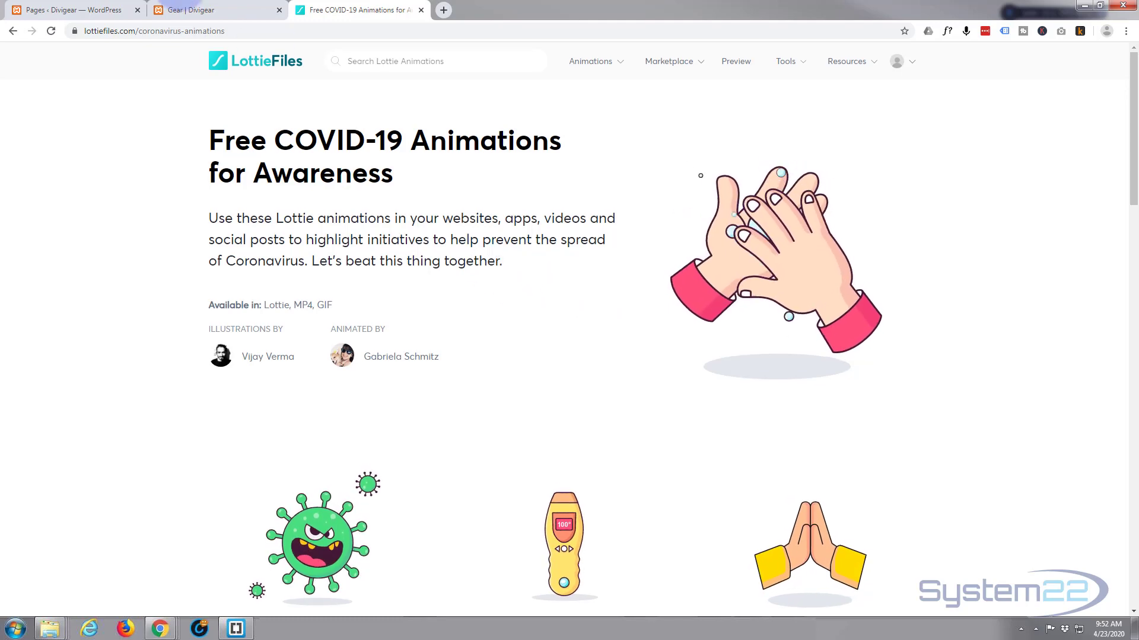
Step: Return to the Divistore page and enable the Visual Builder
{"action": "left_click", "coordinate": [213, 9]}
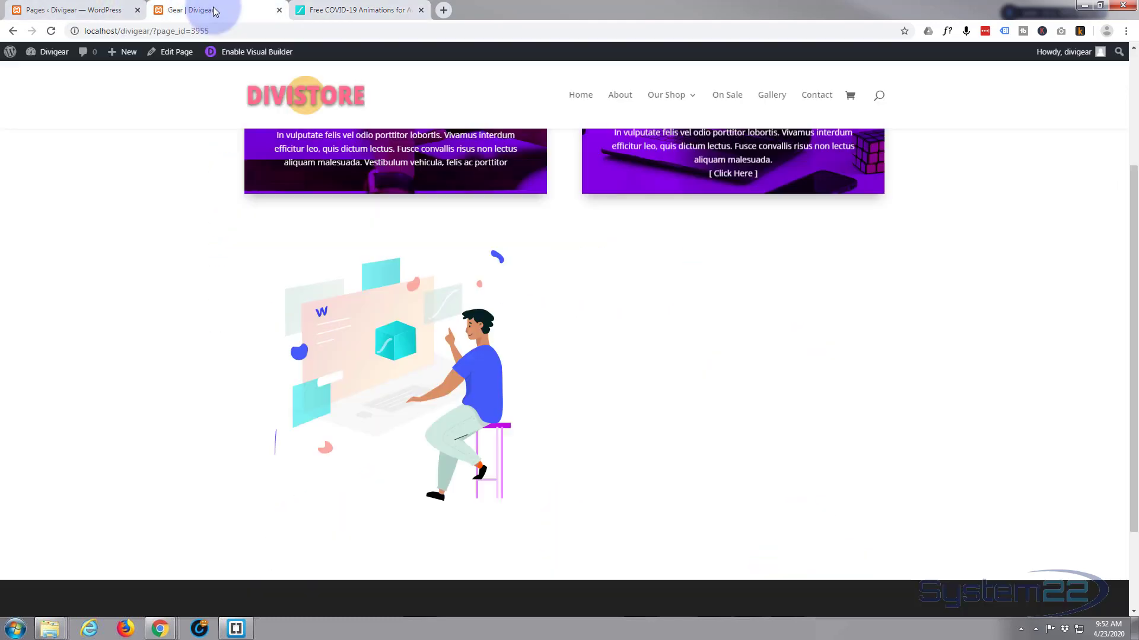
{"action": "scroll", "coordinate": [168, 318], "scroll_direction": "up", "scroll_amount": 3}
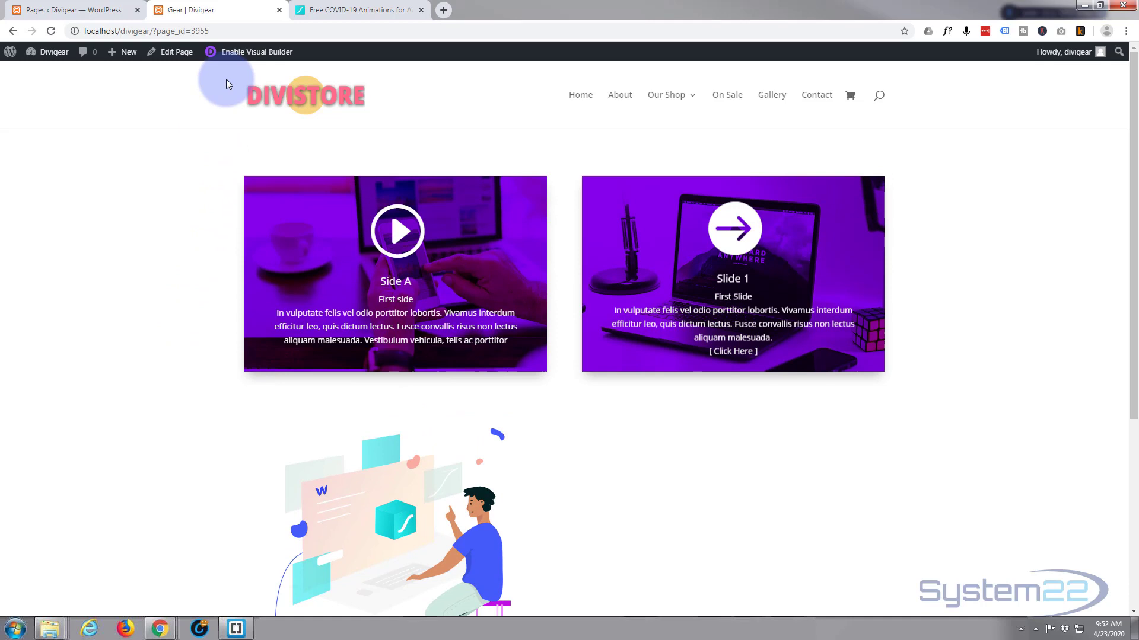
{"action": "left_click", "coordinate": [248, 52]}
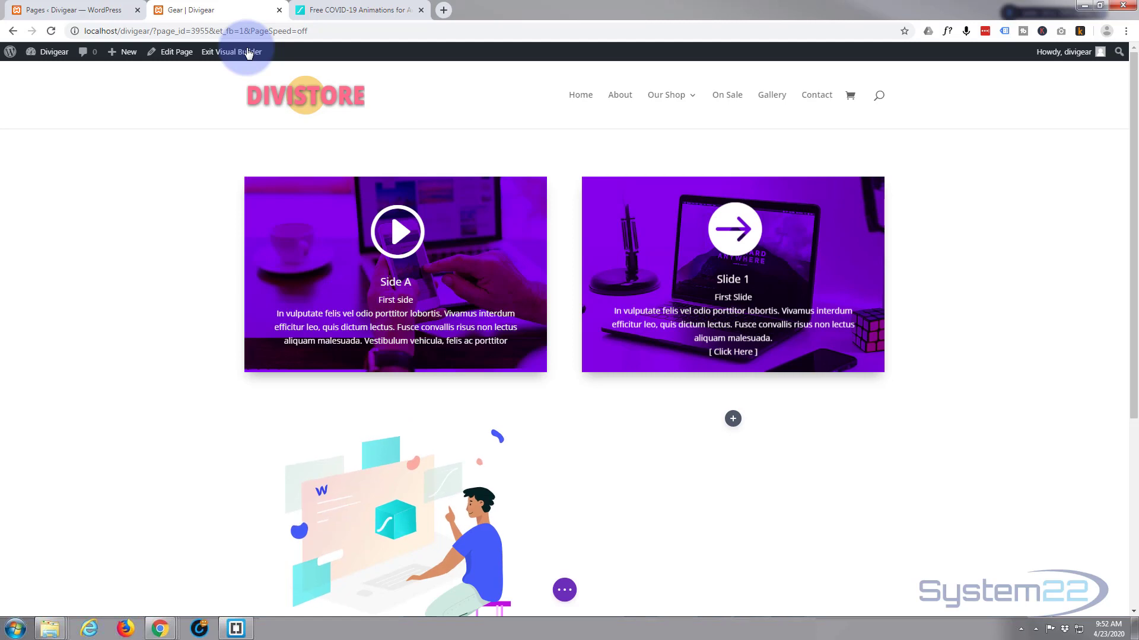
Step: Delete the boy-at-computer illustration module below the flip cards
{"action": "mouse_move", "coordinate": [156, 189]}
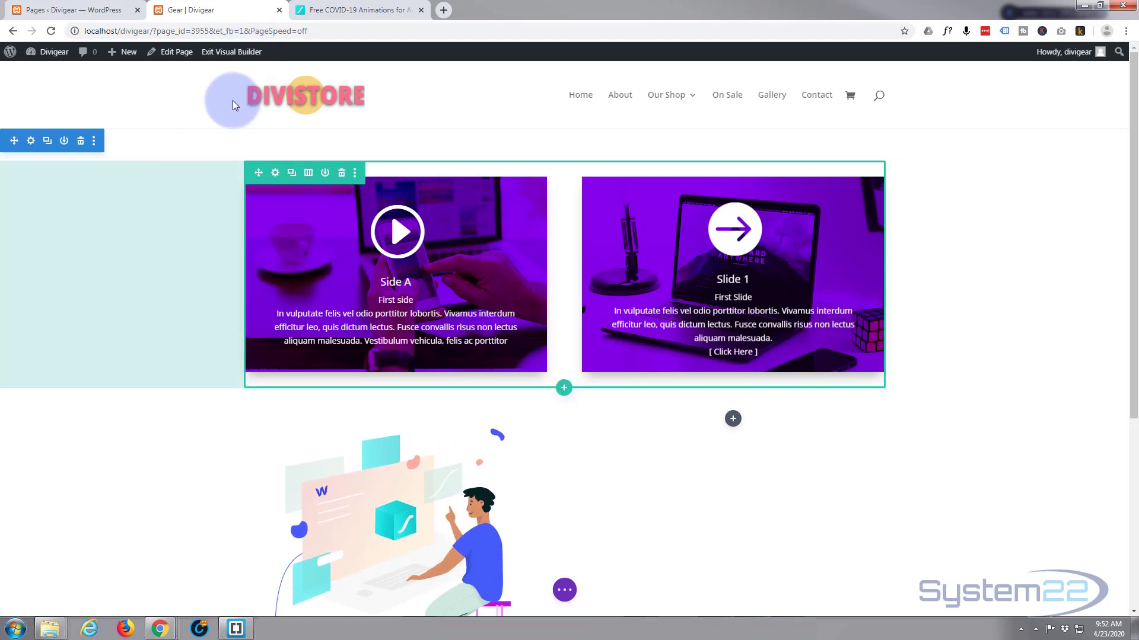
{"action": "scroll", "coordinate": [228, 107], "scroll_direction": "down", "scroll_amount": 4}
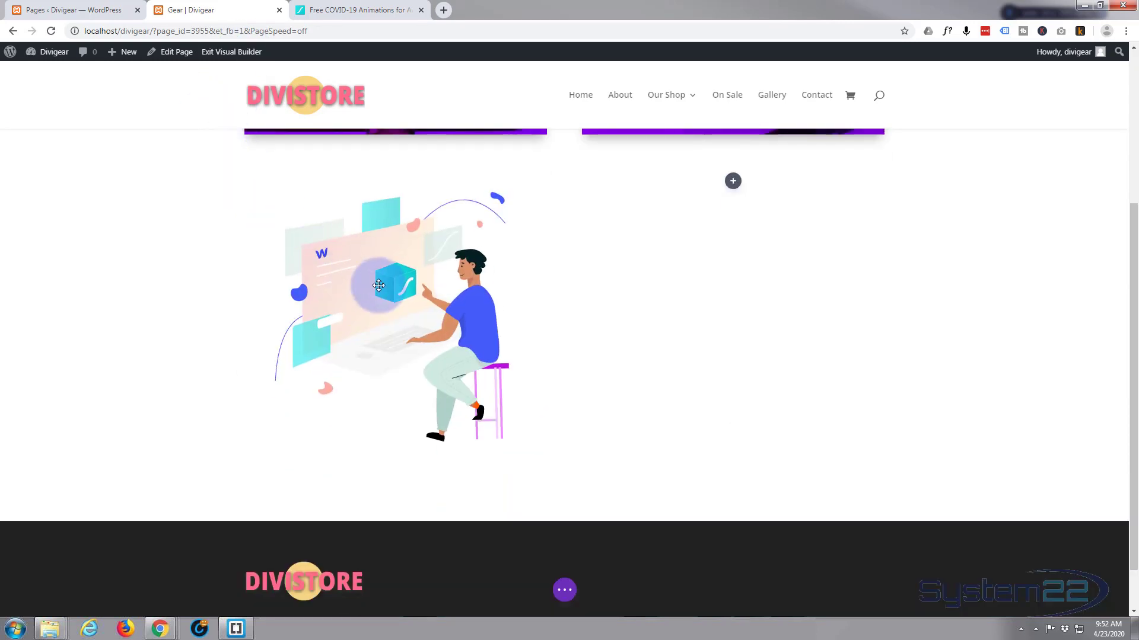
{"action": "mouse_move", "coordinate": [378, 278]}
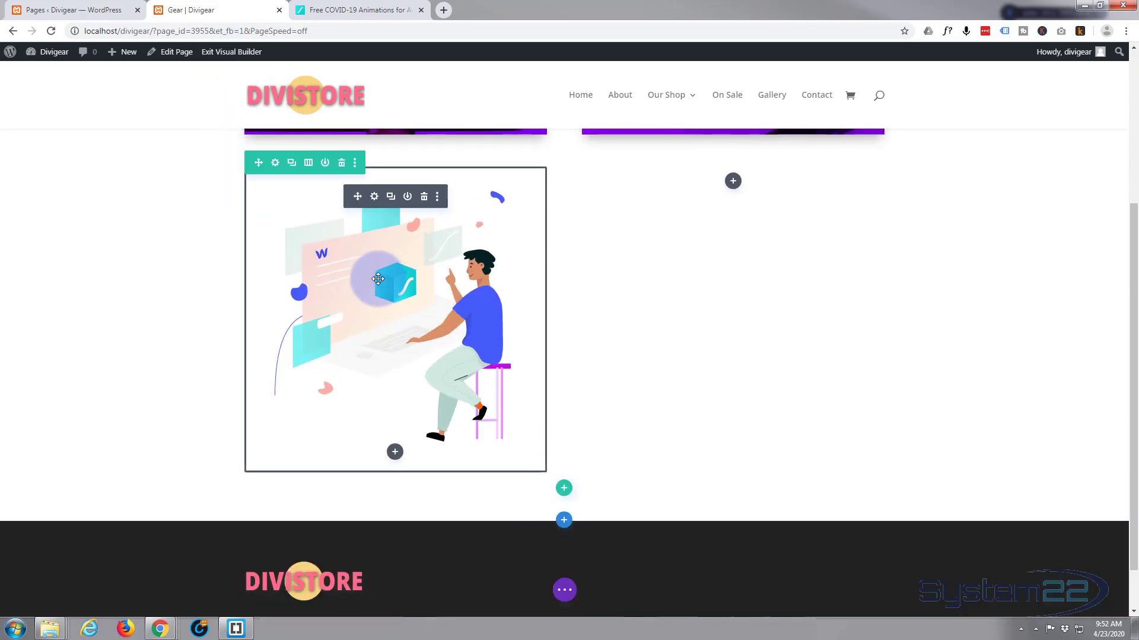
{"action": "left_click", "coordinate": [424, 196]}
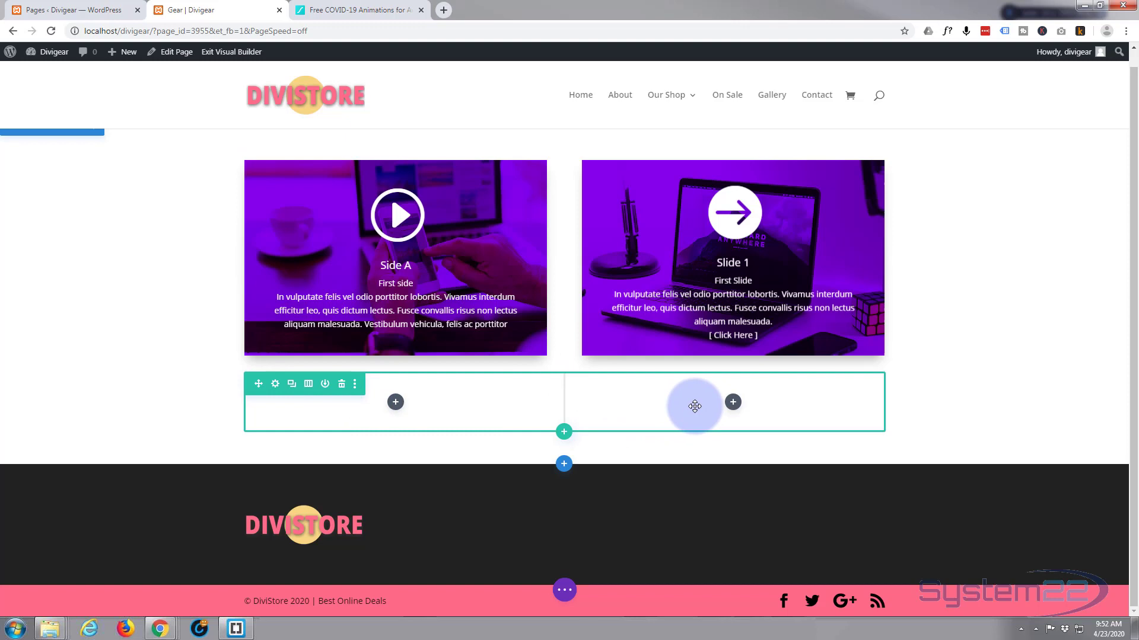
Step: Insert a Supreme Lottie module into the empty left column, then go back to LottieFiles
{"action": "left_click", "coordinate": [396, 403]}
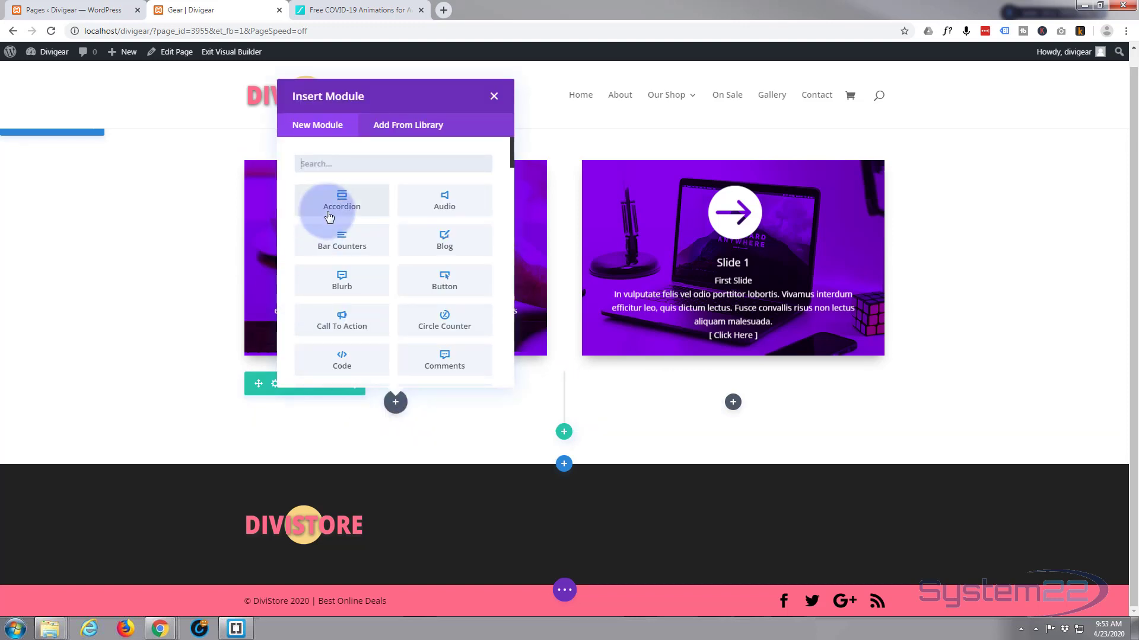
{"action": "scroll", "coordinate": [424, 216], "scroll_direction": "down", "scroll_amount": 8}
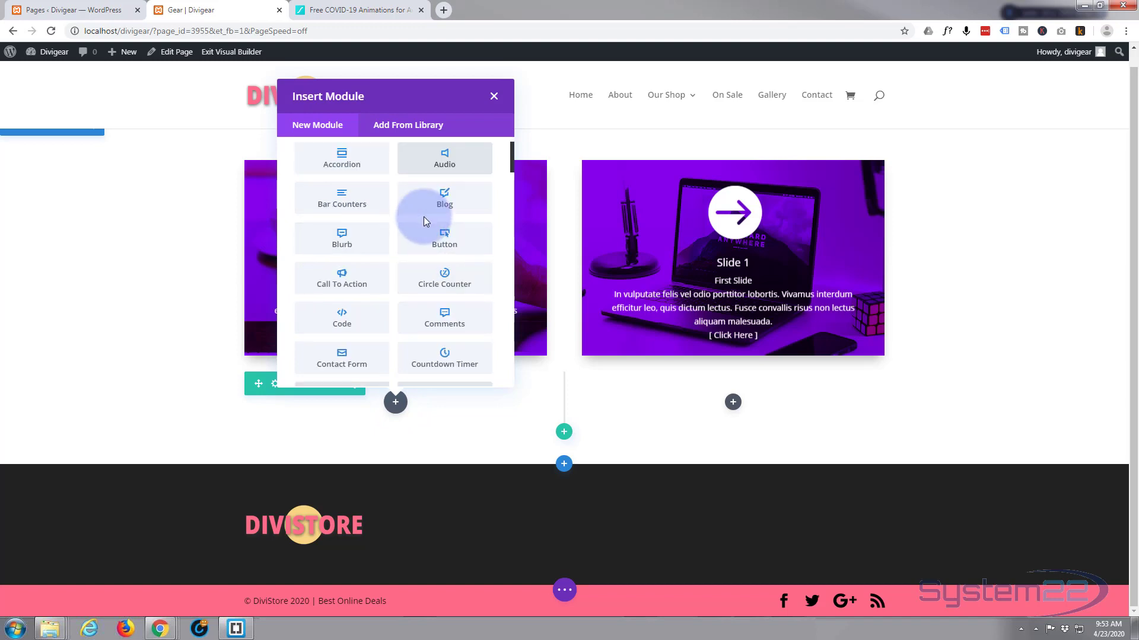
{"action": "scroll", "coordinate": [425, 216], "scroll_direction": "down", "scroll_amount": 5}
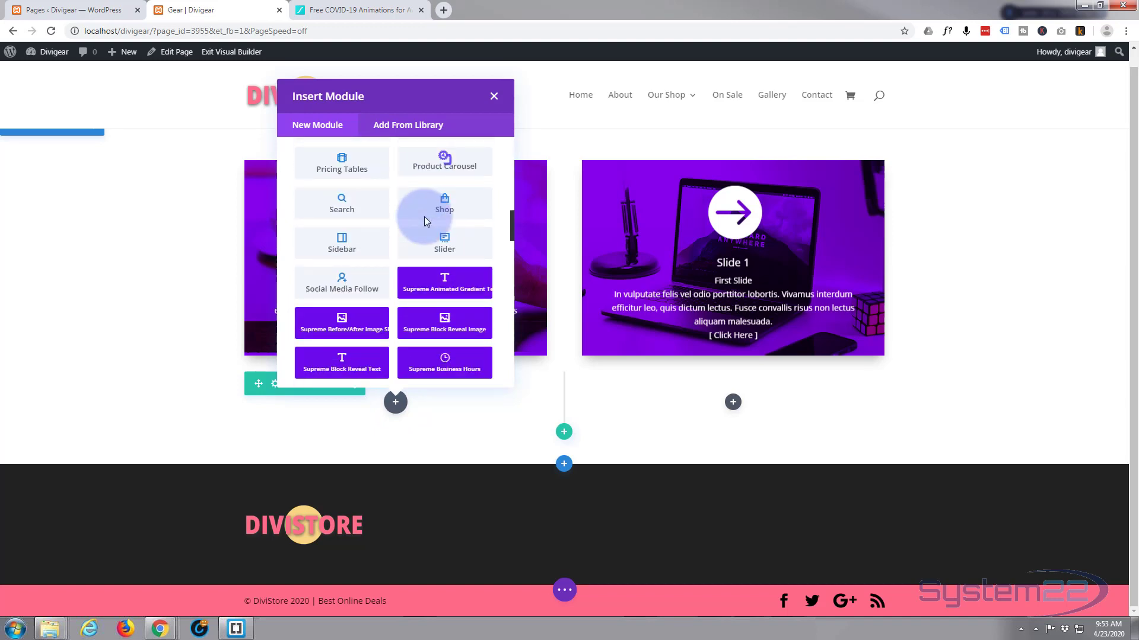
{"action": "scroll", "coordinate": [403, 278], "scroll_direction": "down", "scroll_amount": 7}
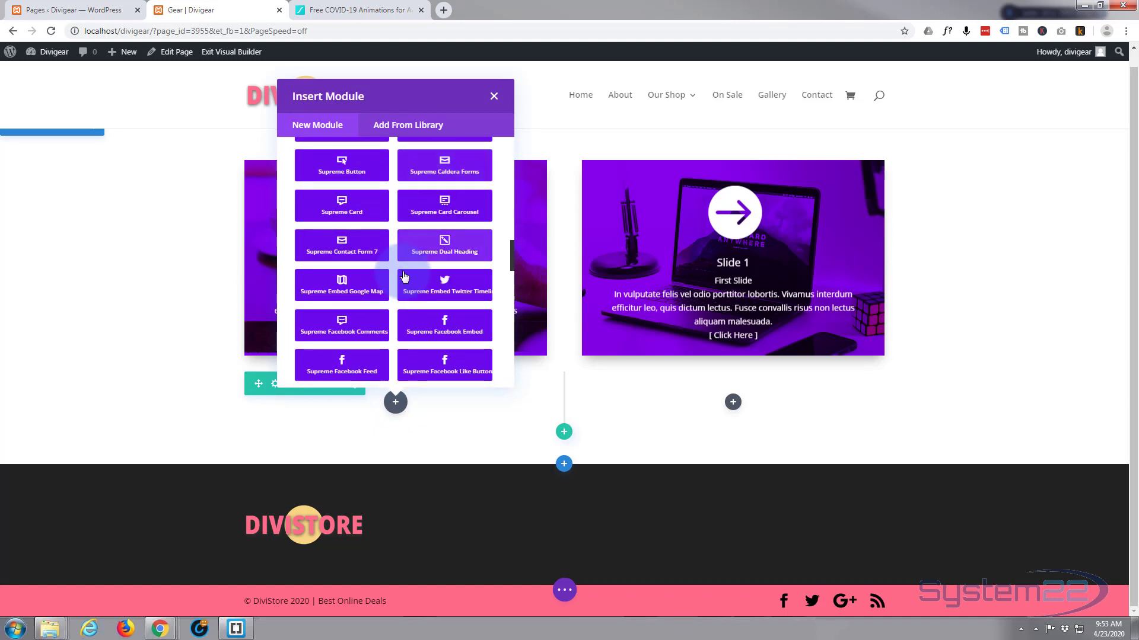
{"action": "scroll", "coordinate": [405, 276], "scroll_direction": "down", "scroll_amount": 3}
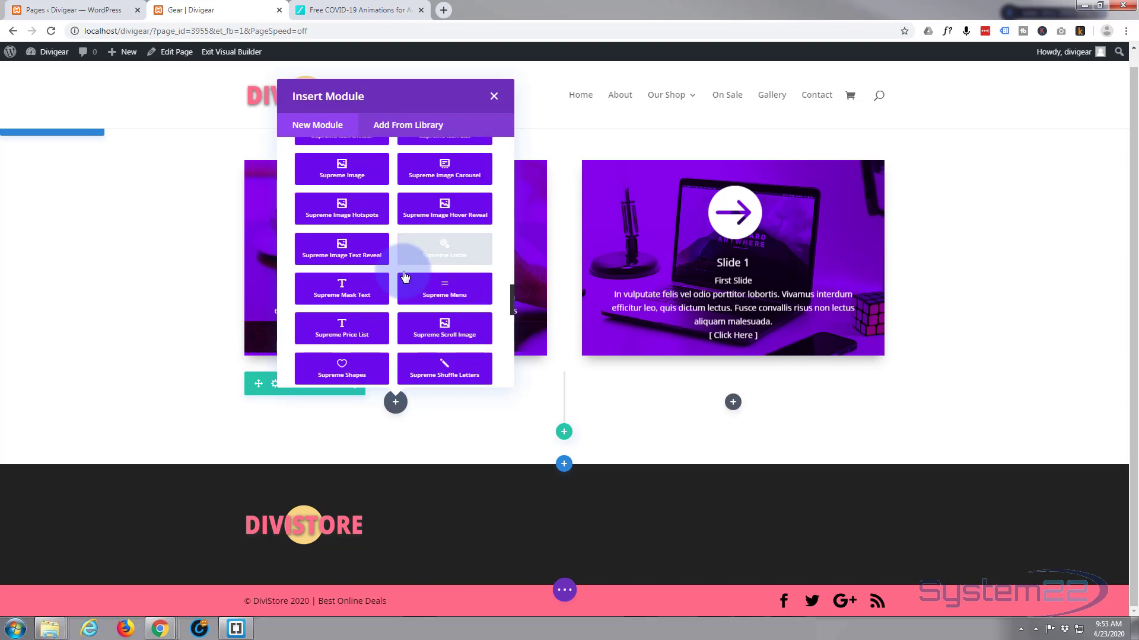
{"action": "scroll", "coordinate": [403, 271], "scroll_direction": "down", "scroll_amount": 2}
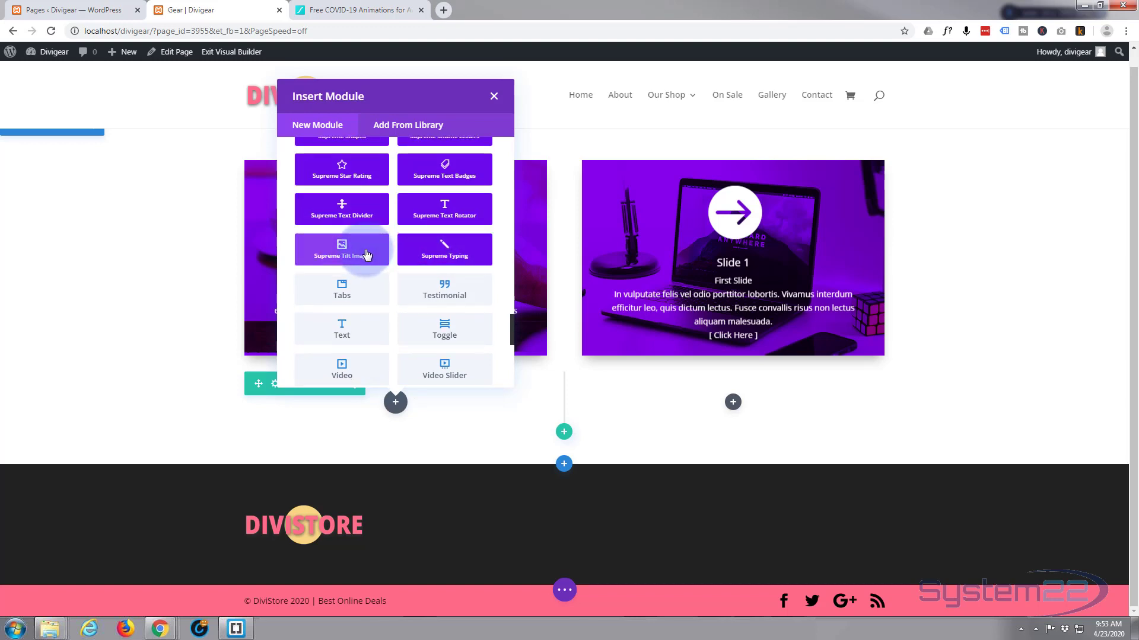
{"action": "scroll", "coordinate": [366, 254], "scroll_direction": "down", "scroll_amount": 1}
{"action": "scroll", "coordinate": [366, 254], "scroll_direction": "up", "scroll_amount": 2}
{"action": "scroll", "coordinate": [366, 254], "scroll_direction": "up", "scroll_amount": 3}
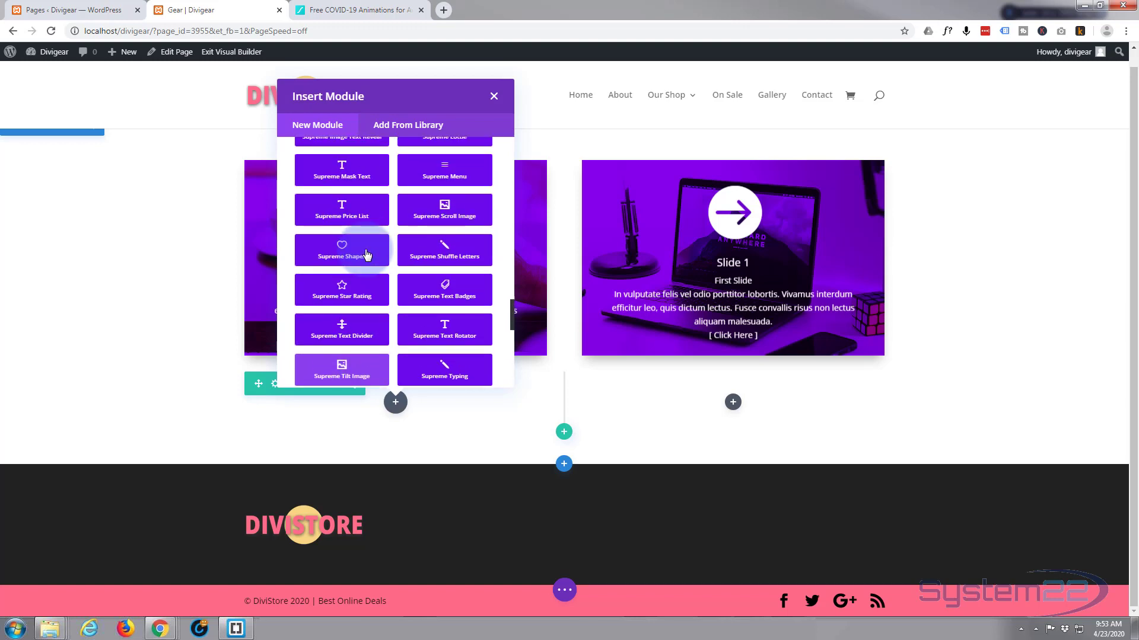
{"action": "scroll", "coordinate": [365, 251], "scroll_direction": "up", "scroll_amount": 1}
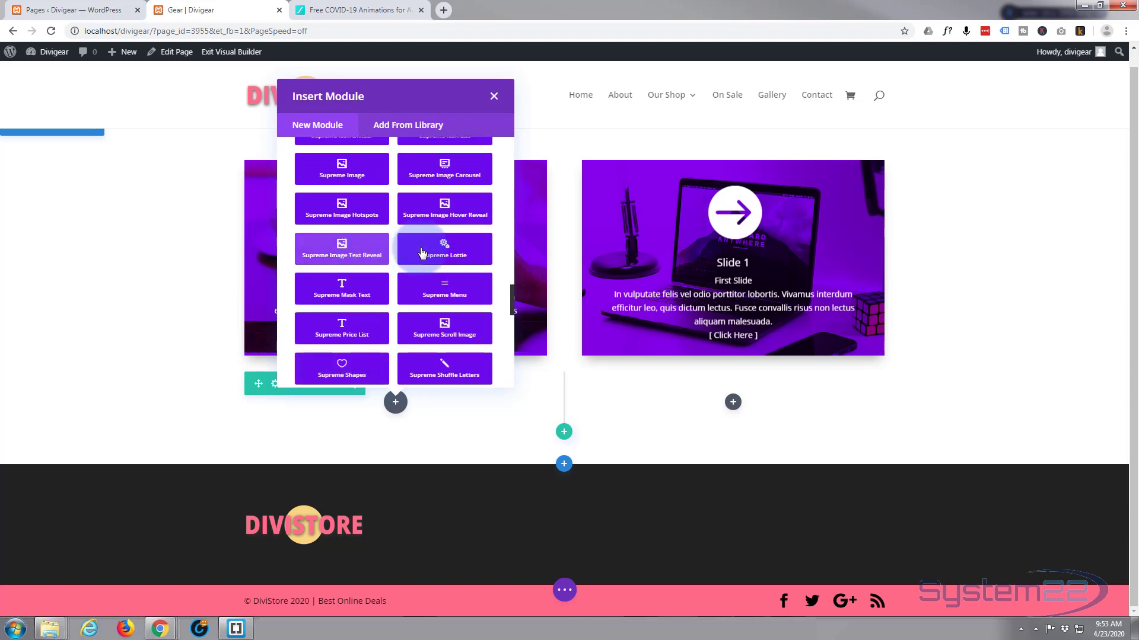
{"action": "left_click", "coordinate": [463, 253]}
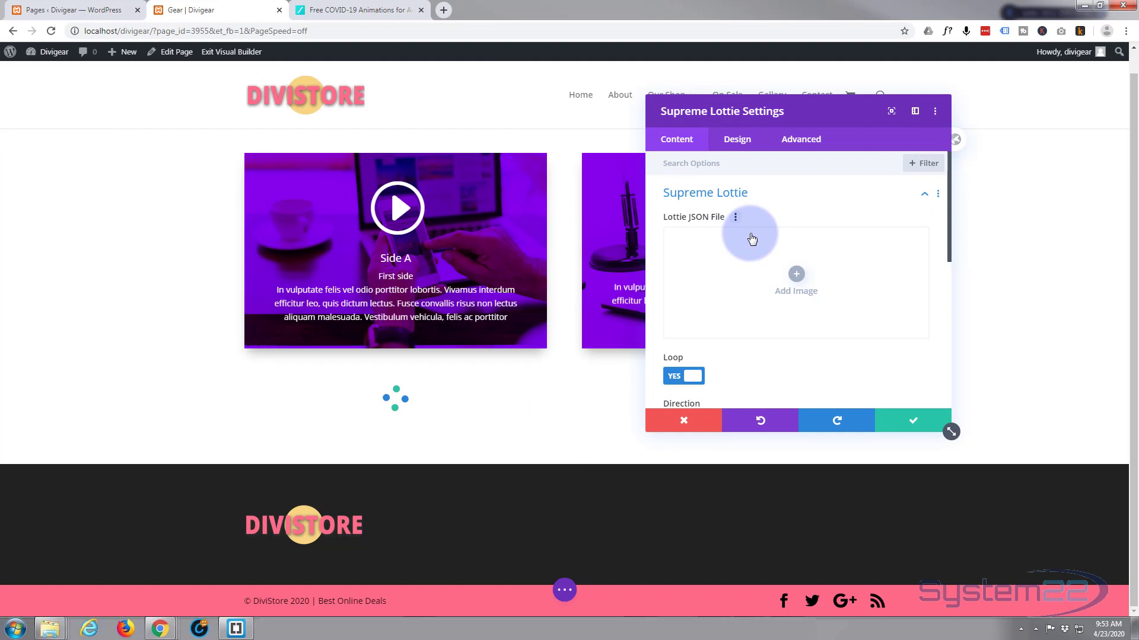
{"action": "left_click", "coordinate": [320, 10]}
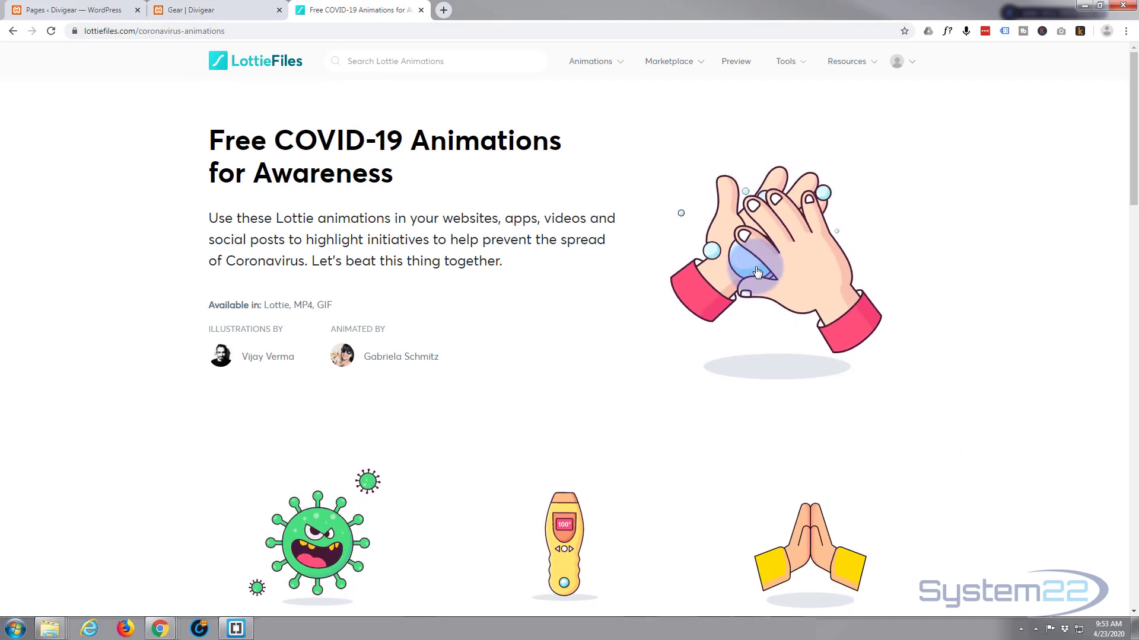
Step: Download the Wash your Hands animation in Lottie JSON format and close its details
{"action": "left_click", "coordinate": [757, 272]}
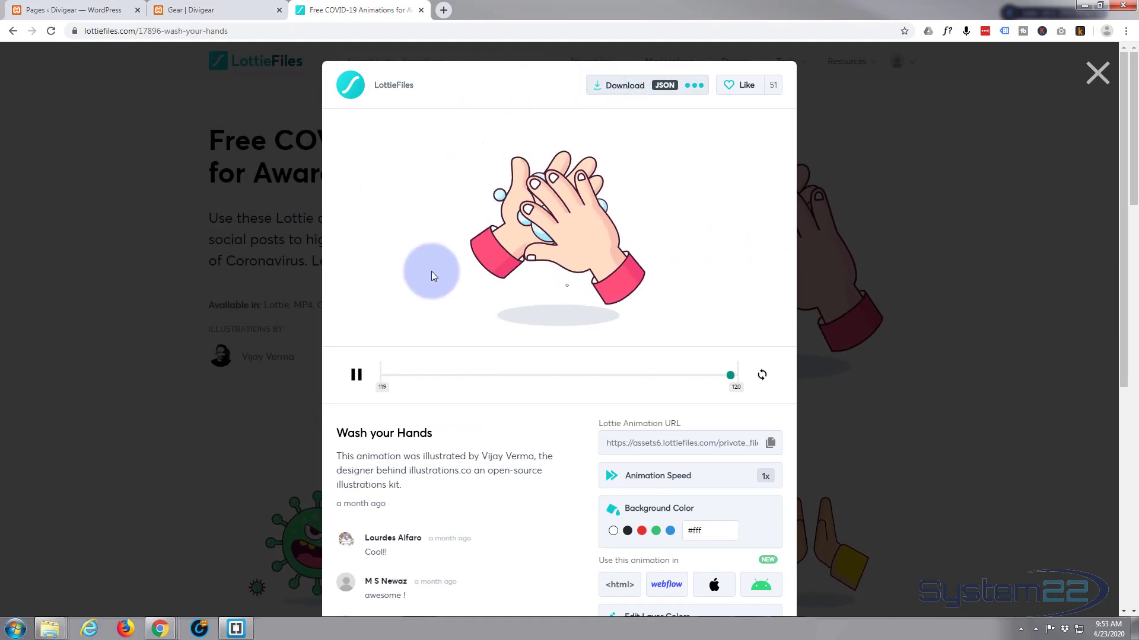
{"action": "scroll", "coordinate": [431, 268], "scroll_direction": "down", "scroll_amount": 4}
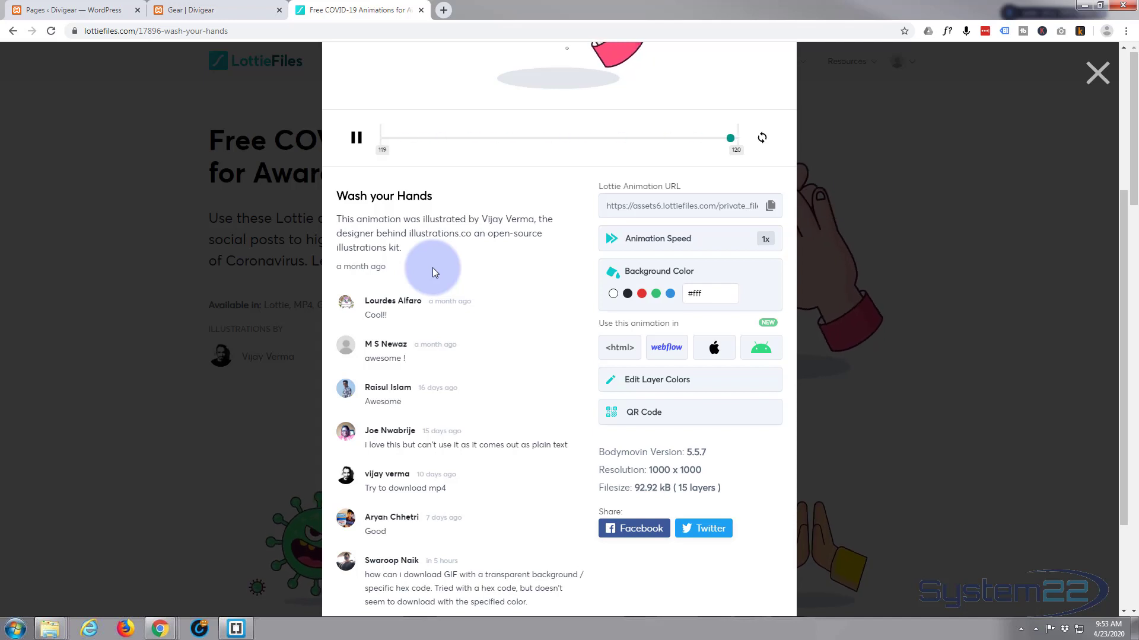
{"action": "scroll", "coordinate": [433, 268], "scroll_direction": "up", "scroll_amount": 1}
{"action": "scroll", "coordinate": [432, 268], "scroll_direction": "up", "scroll_amount": 3}
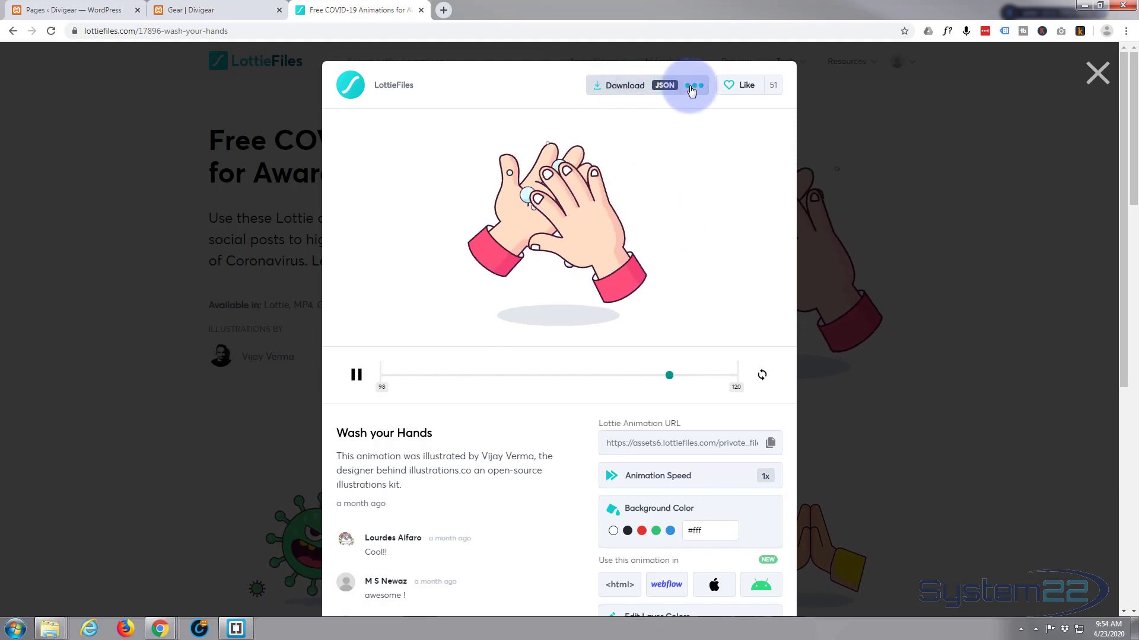
{"action": "left_click", "coordinate": [630, 89]}
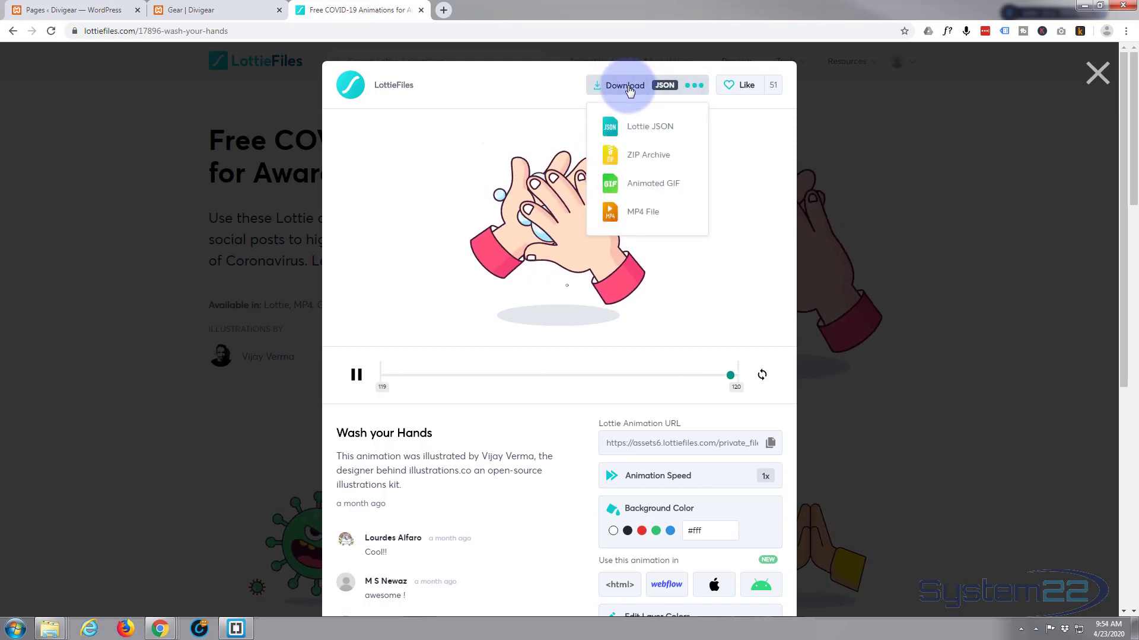
{"action": "left_click", "coordinate": [645, 132]}
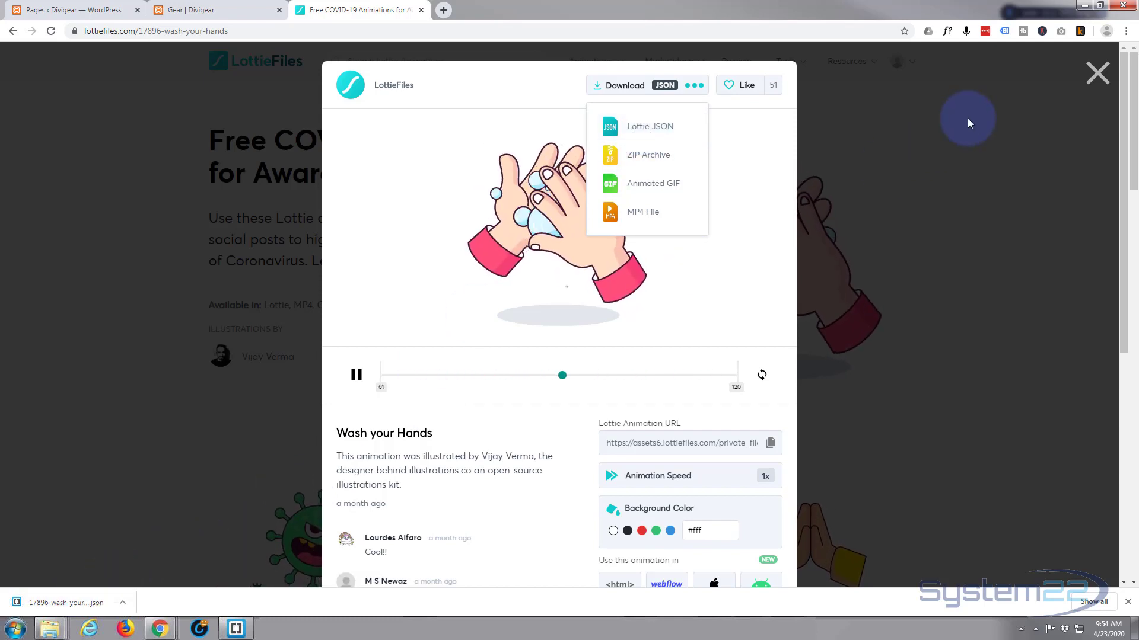
{"action": "left_click", "coordinate": [1097, 77]}
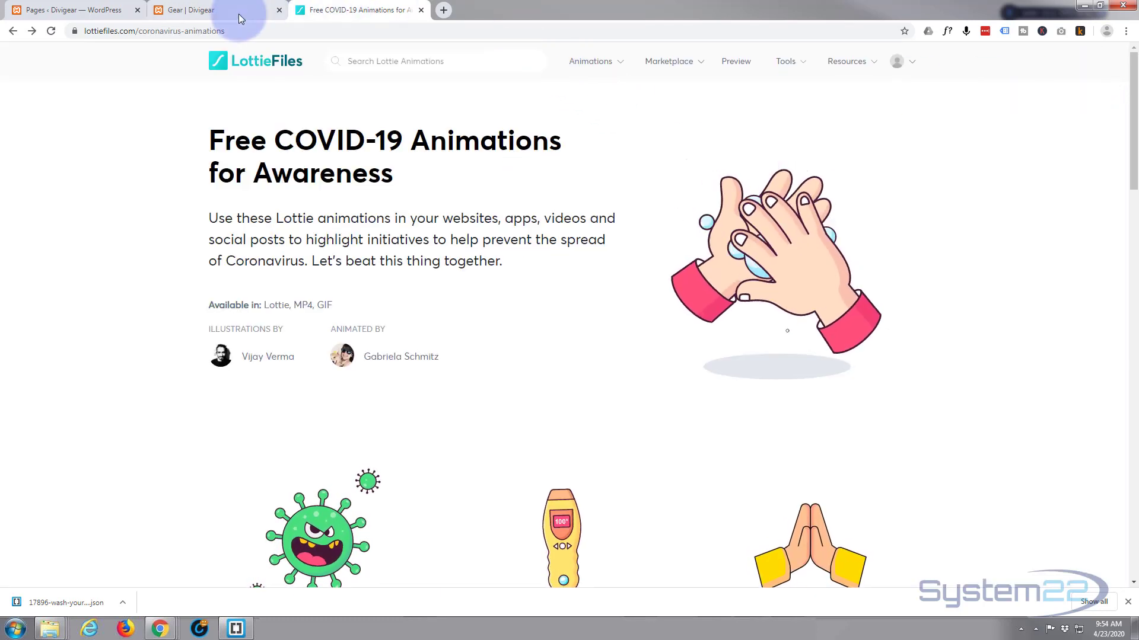
Step: Upload 17896-wash-your-hands.json as the Supreme Lottie module's animation file
{"action": "left_click", "coordinate": [208, 9]}
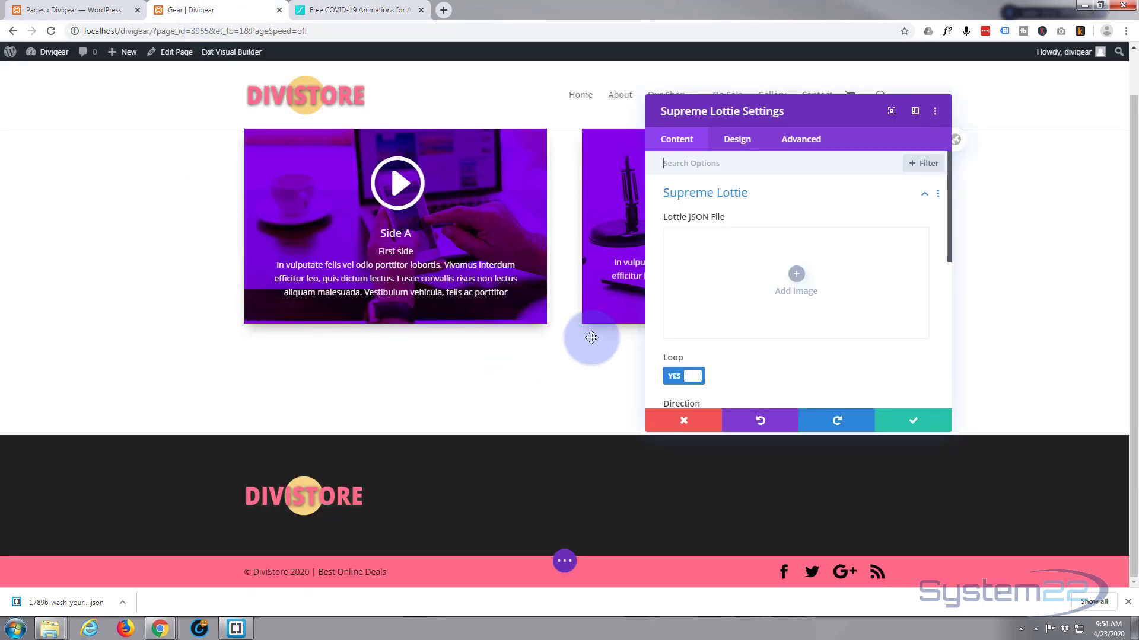
{"action": "left_click", "coordinate": [794, 278]}
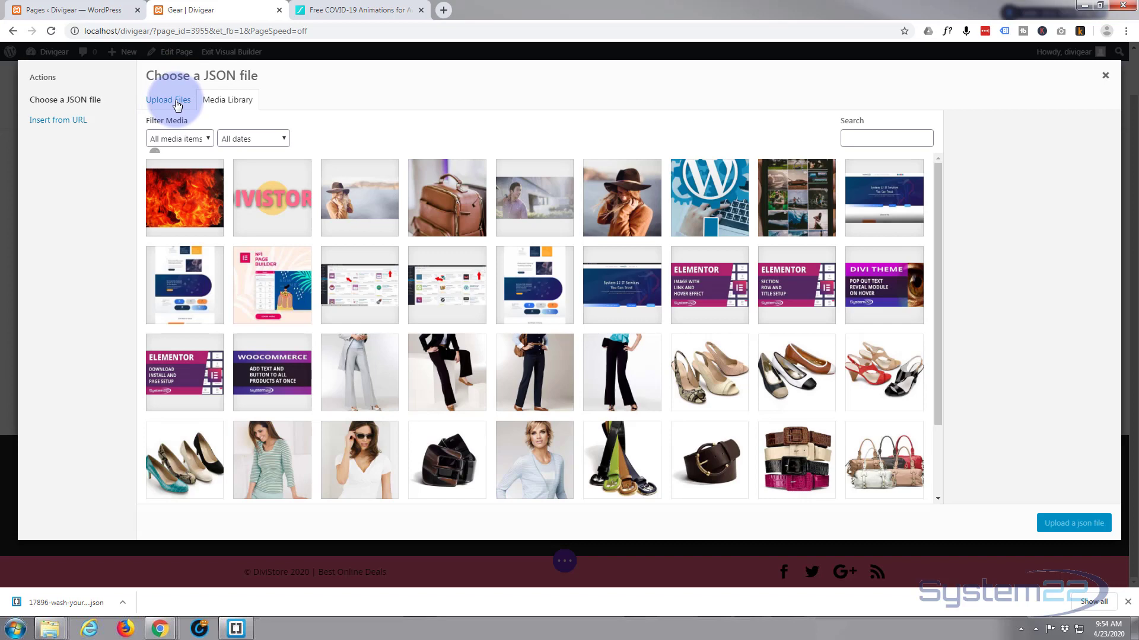
{"action": "left_click", "coordinate": [176, 105]}
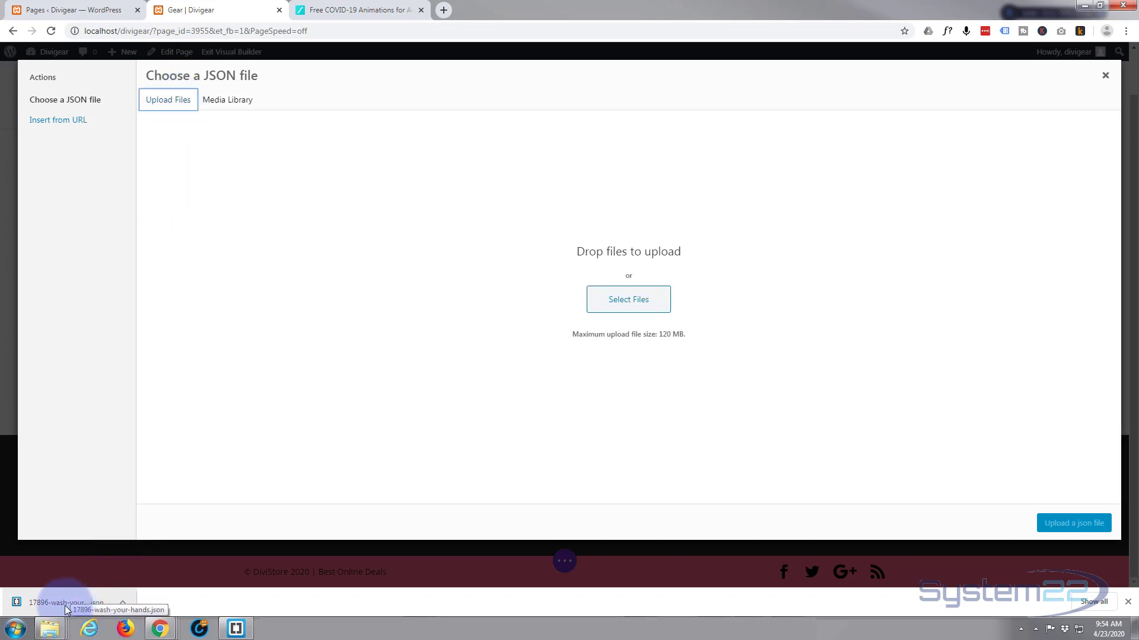
{"action": "left_click_drag", "start_coordinate": [70, 605], "coordinate": [564, 265]}
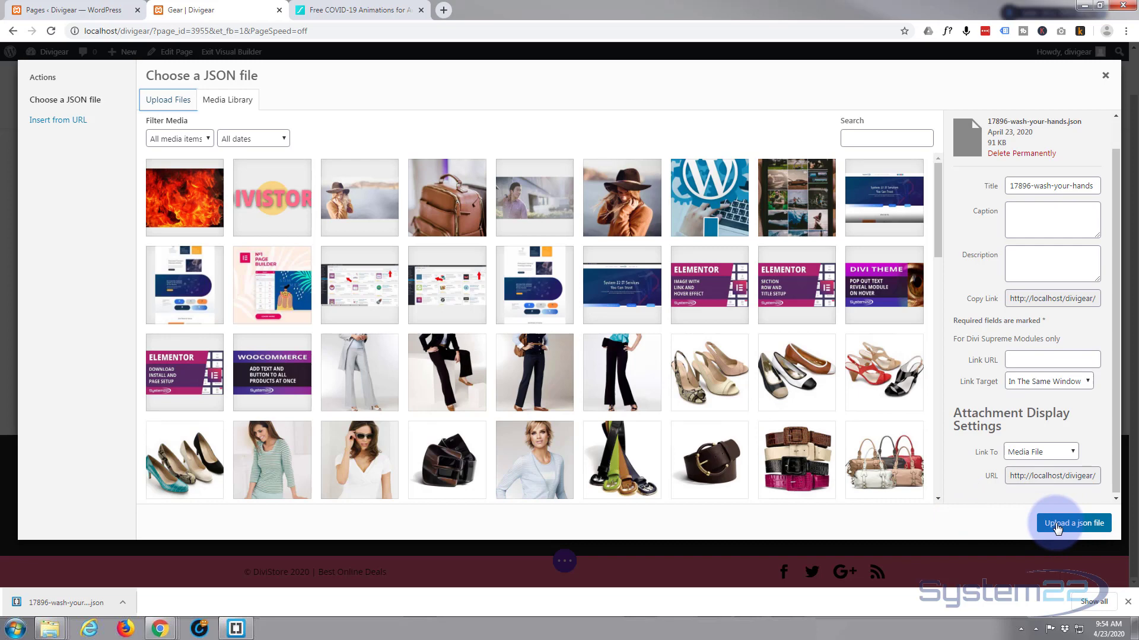
{"action": "left_click", "coordinate": [1068, 527]}
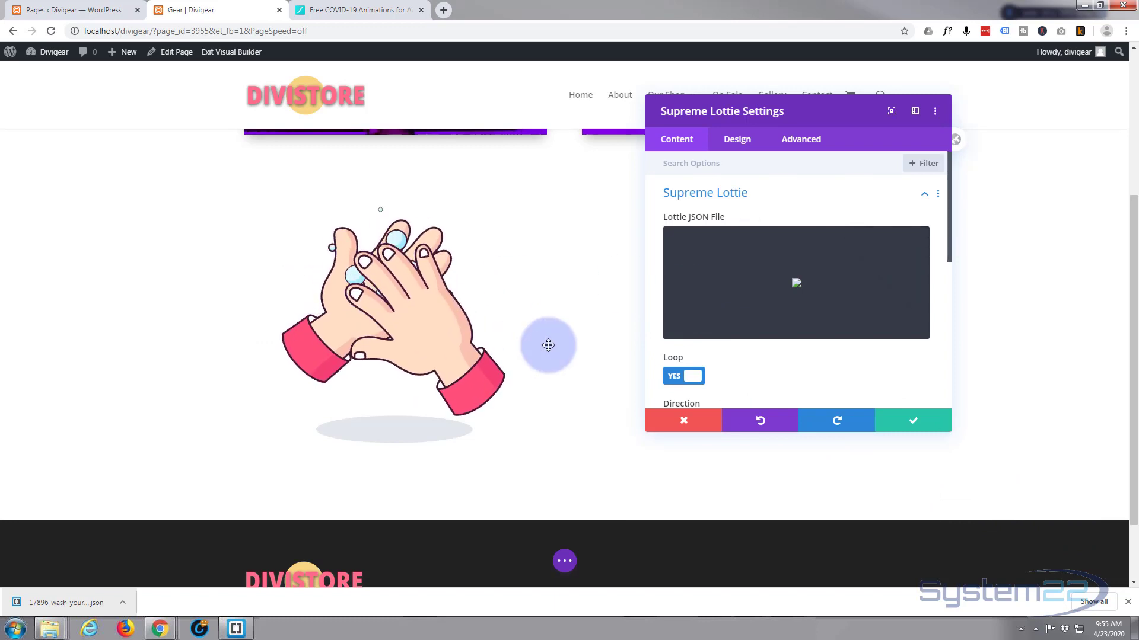
Step: Set the looping animation's Direction to Reverse and its Speed to 0.4
{"action": "scroll", "coordinate": [550, 343], "scroll_direction": "up", "scroll_amount": 2}
{"action": "scroll", "coordinate": [549, 343], "scroll_direction": "down", "scroll_amount": 3}
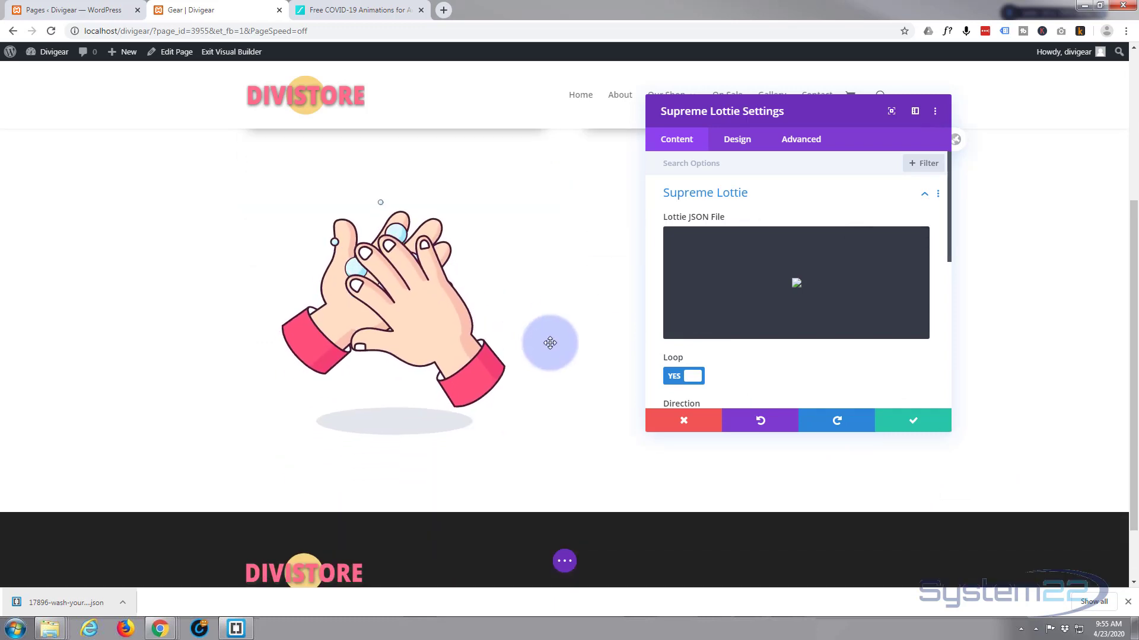
{"action": "scroll", "coordinate": [734, 330], "scroll_direction": "down", "scroll_amount": 1}
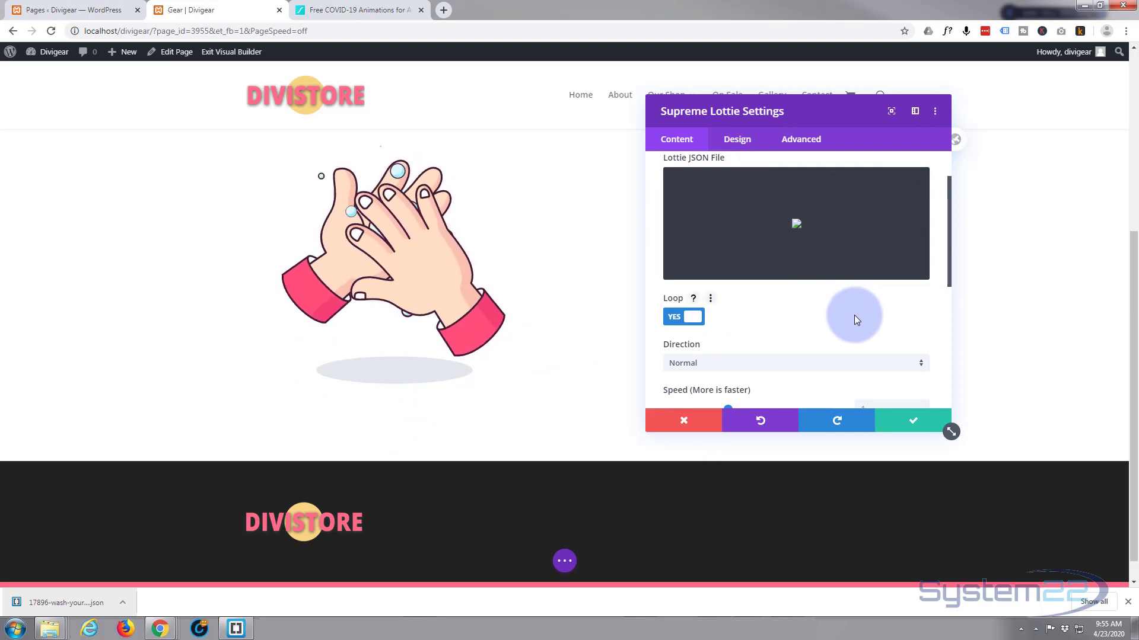
{"action": "scroll", "coordinate": [855, 319], "scroll_direction": "up", "scroll_amount": 1}
{"action": "scroll", "coordinate": [857, 321], "scroll_direction": "down", "scroll_amount": 1}
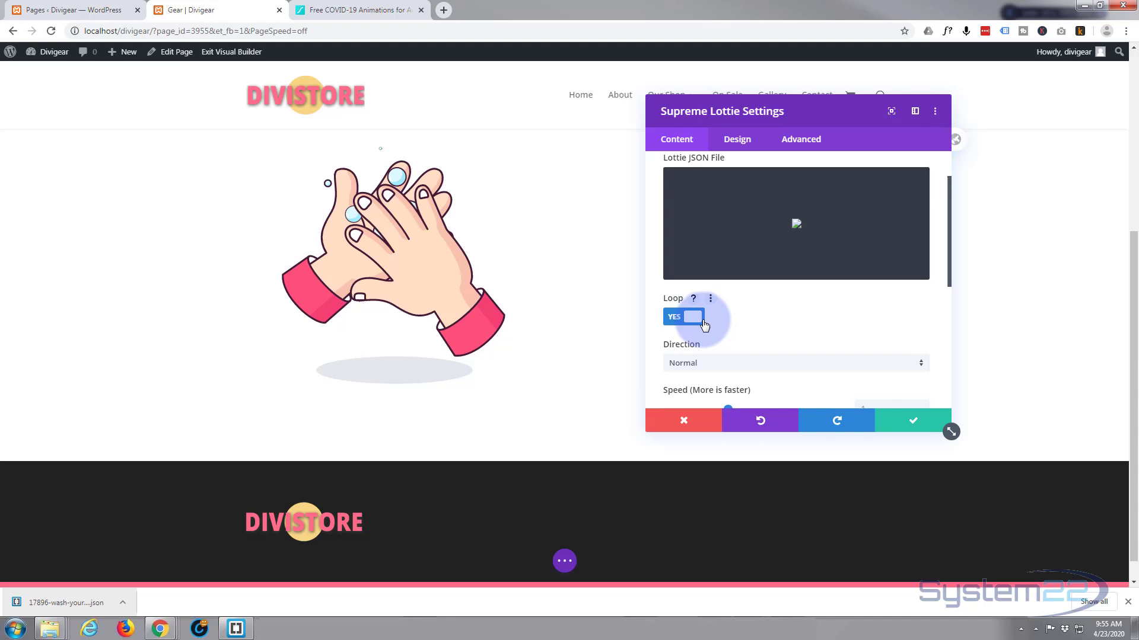
{"action": "scroll", "coordinate": [757, 312], "scroll_direction": "down", "scroll_amount": 1}
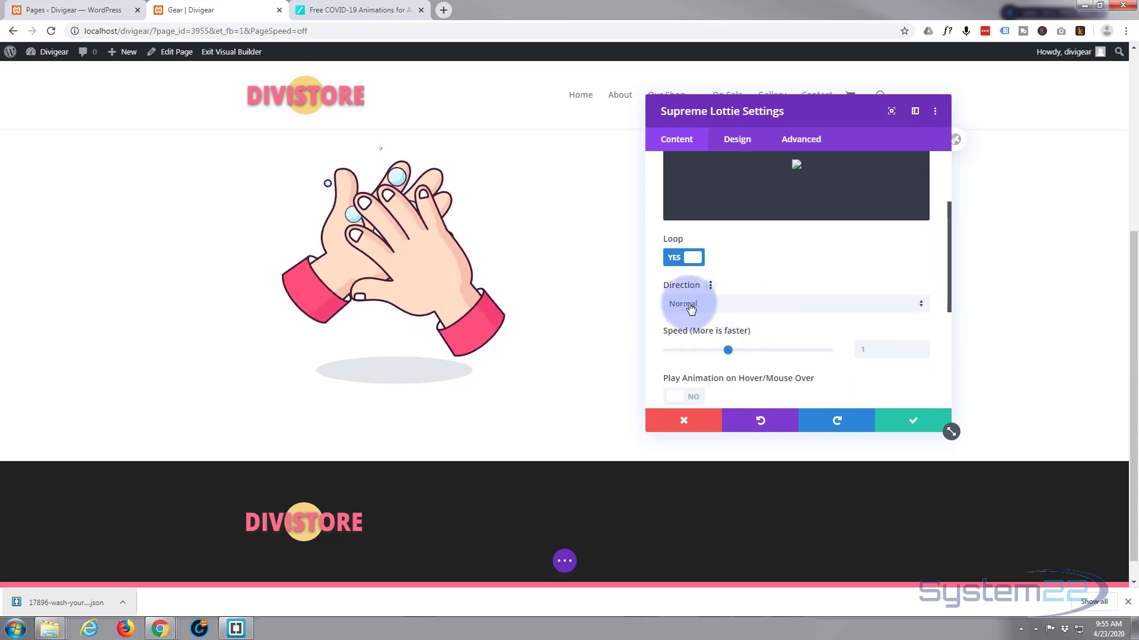
{"action": "left_click", "coordinate": [750, 308]}
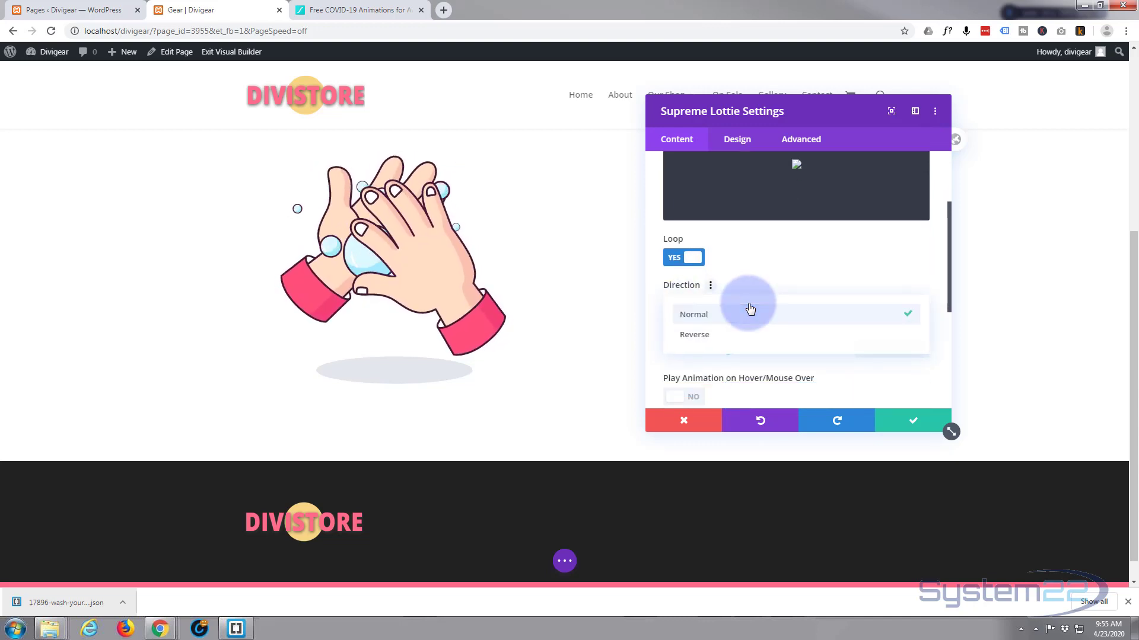
{"action": "left_click", "coordinate": [737, 337]}
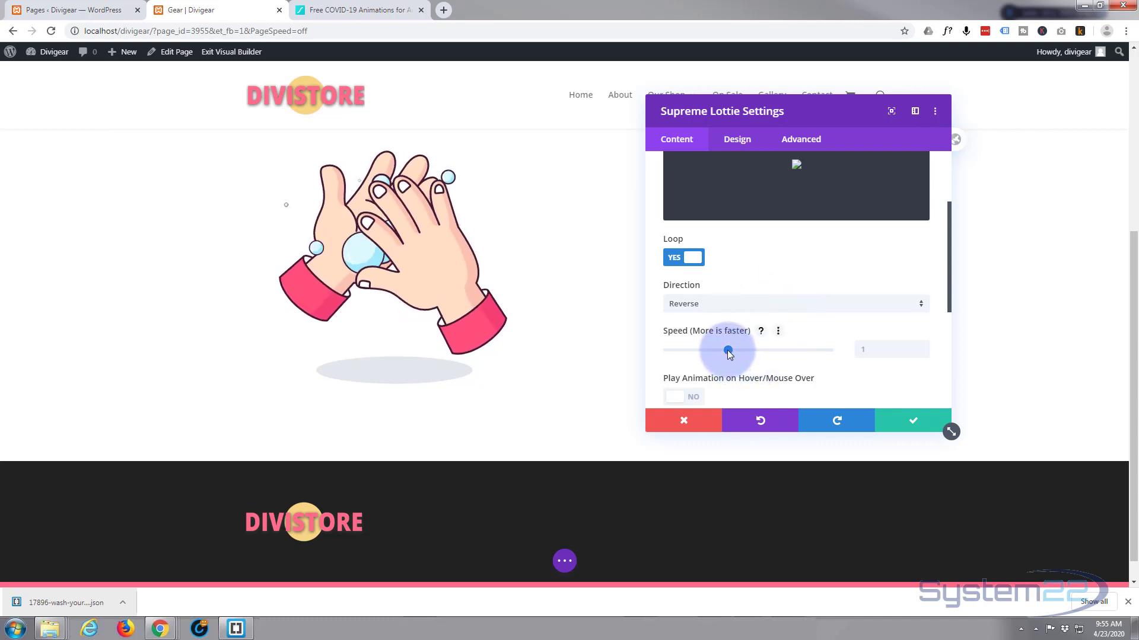
{"action": "left_click_drag", "start_coordinate": [728, 351], "coordinate": [809, 350]}
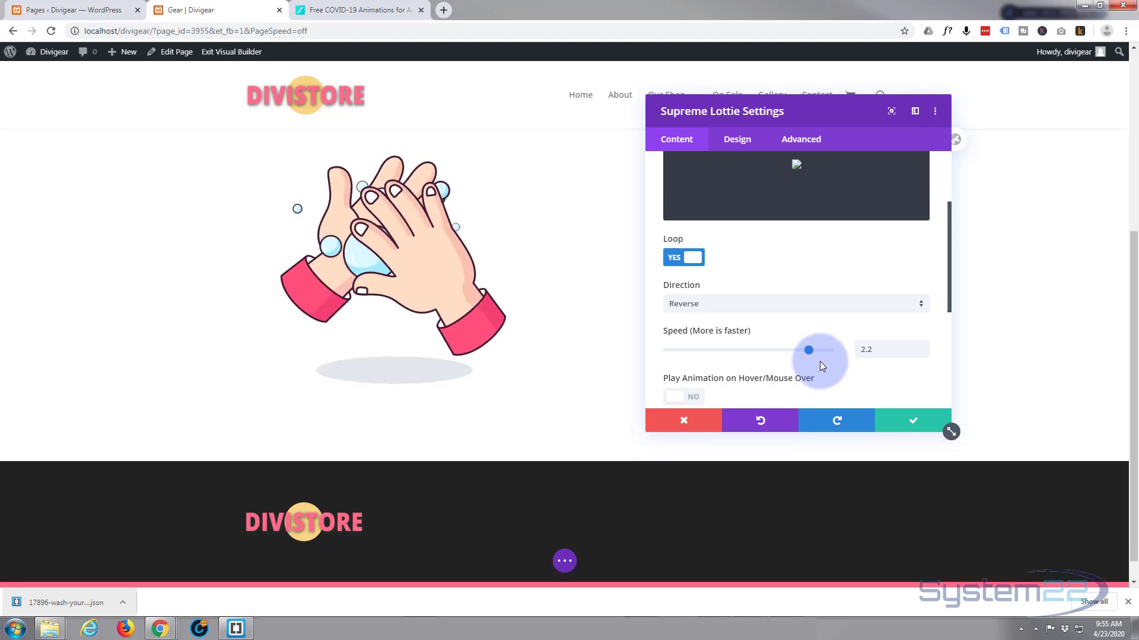
{"action": "left_click_drag", "start_coordinate": [808, 350], "coordinate": [687, 355]}
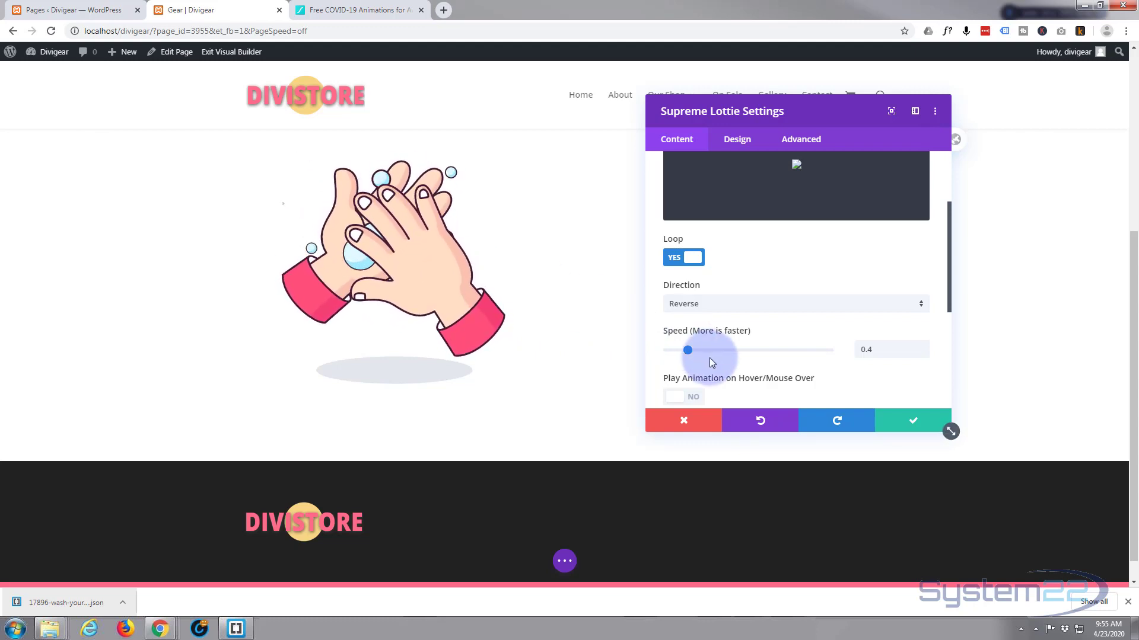
{"action": "scroll", "coordinate": [709, 346], "scroll_direction": "down", "scroll_amount": 2}
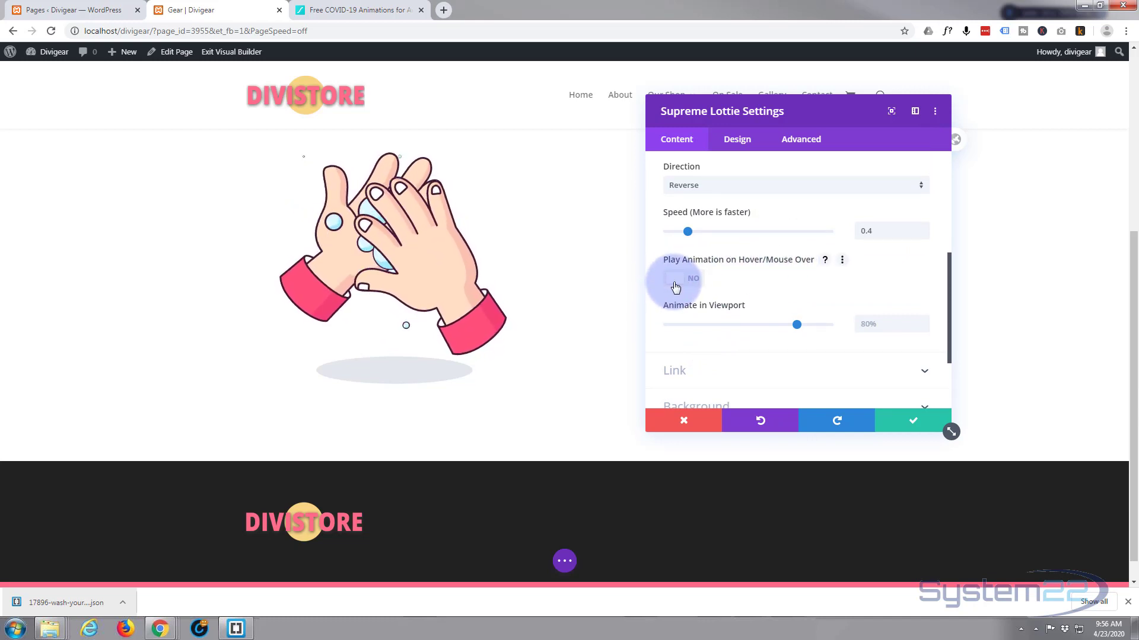
Step: Under Design > Box Shadow, try the second preset, then choose the none preset
{"action": "scroll", "coordinate": [664, 351], "scroll_direction": "down", "scroll_amount": 2}
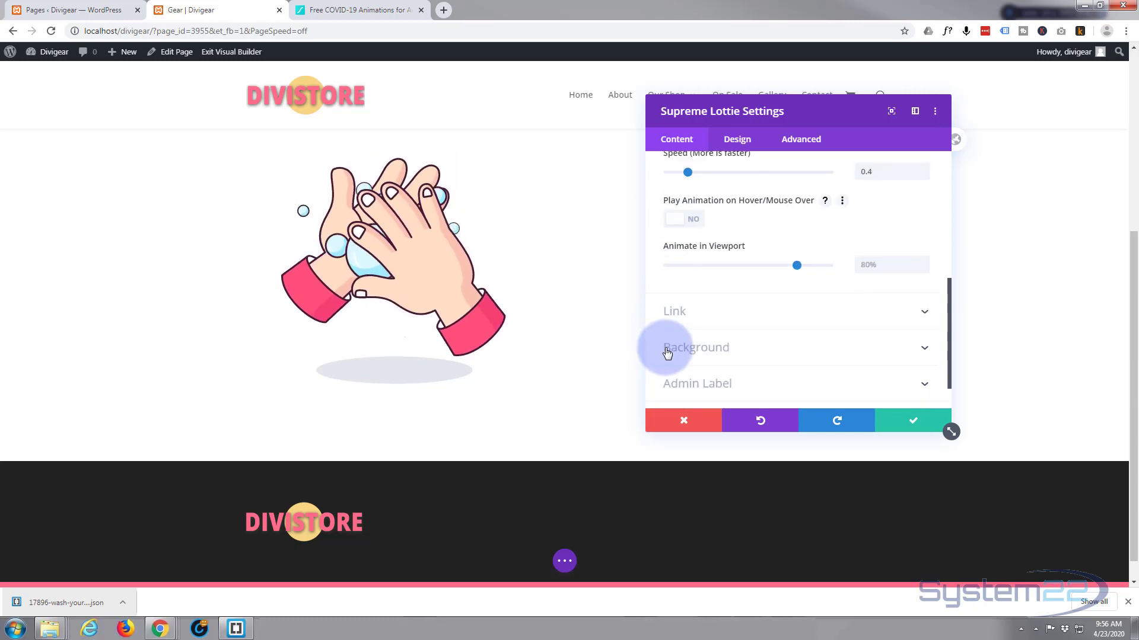
{"action": "left_click", "coordinate": [738, 141]}
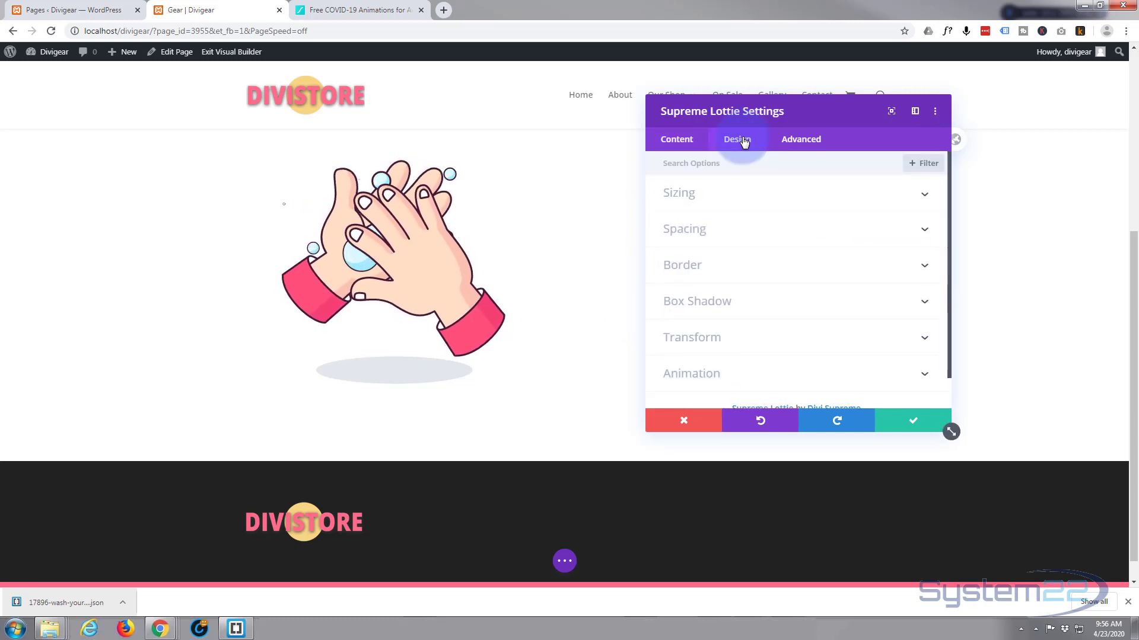
{"action": "left_click", "coordinate": [746, 309]}
{"action": "left_click", "coordinate": [764, 232]}
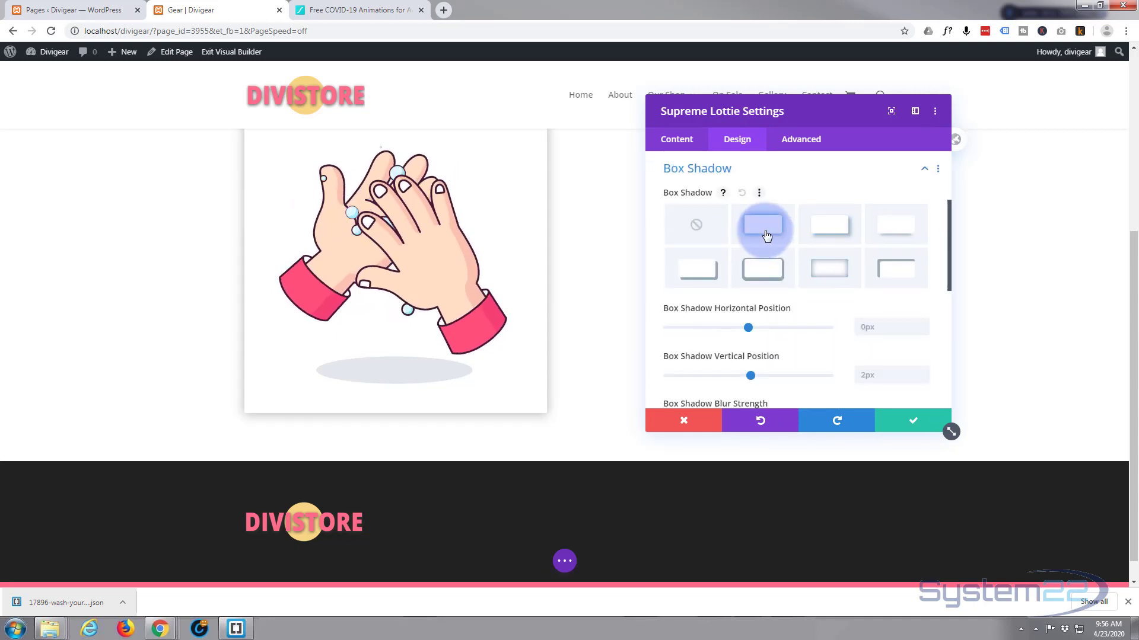
{"action": "scroll", "coordinate": [600, 350], "scroll_direction": "up", "scroll_amount": 2}
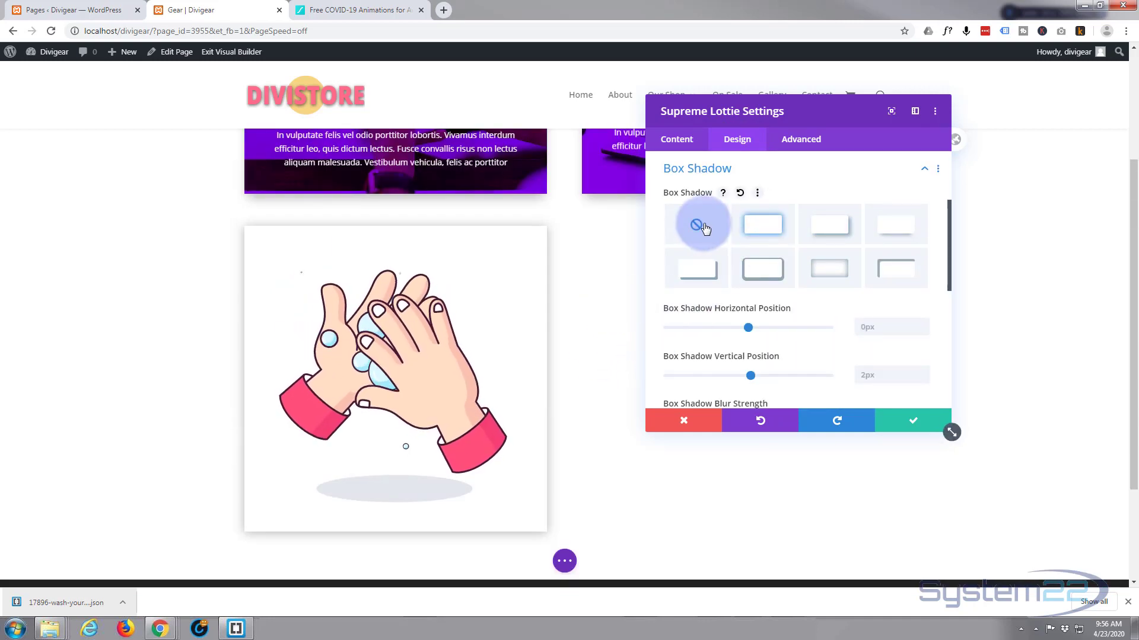
{"action": "left_click", "coordinate": [697, 224]}
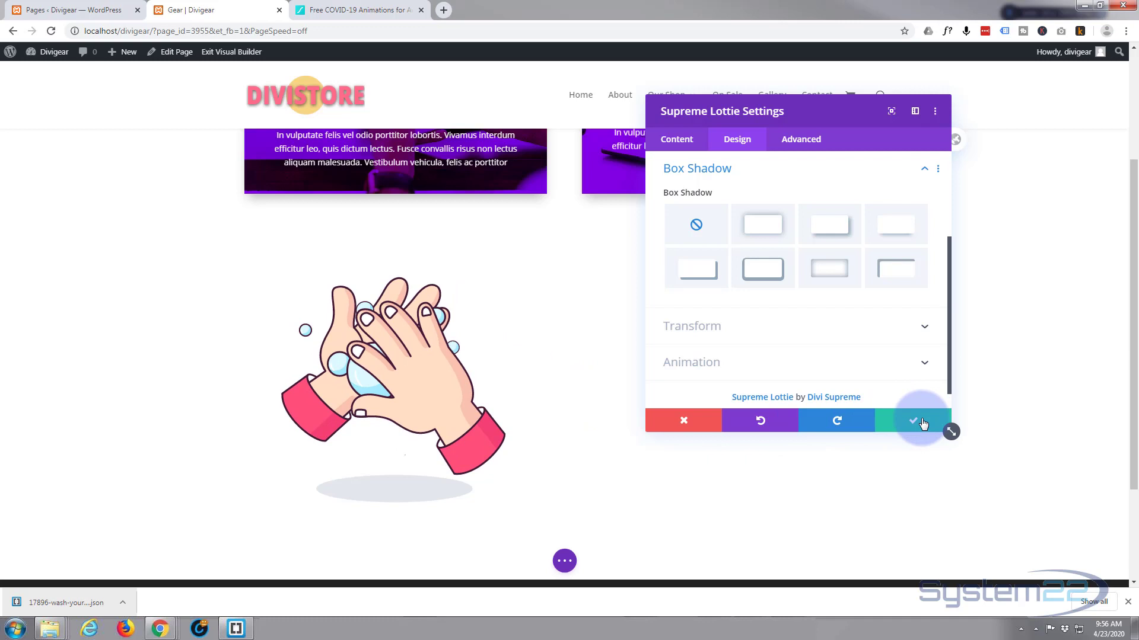
Step: Confirm the module, save the page as a draft, and exit the Visual Builder
{"action": "left_click", "coordinate": [922, 423]}
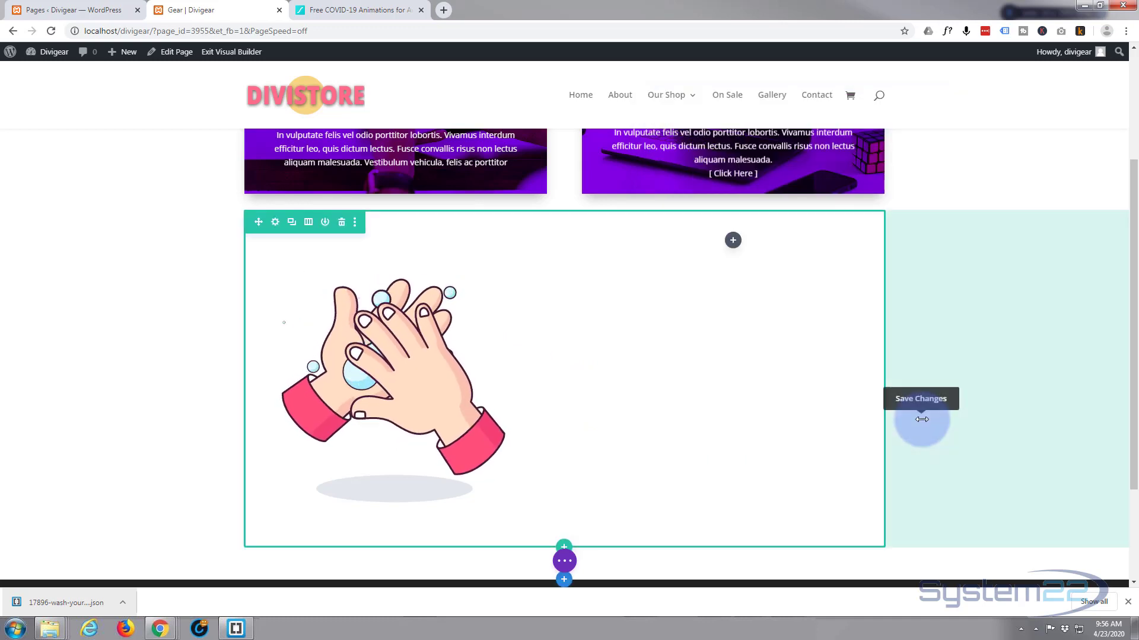
{"action": "left_click", "coordinate": [564, 560]}
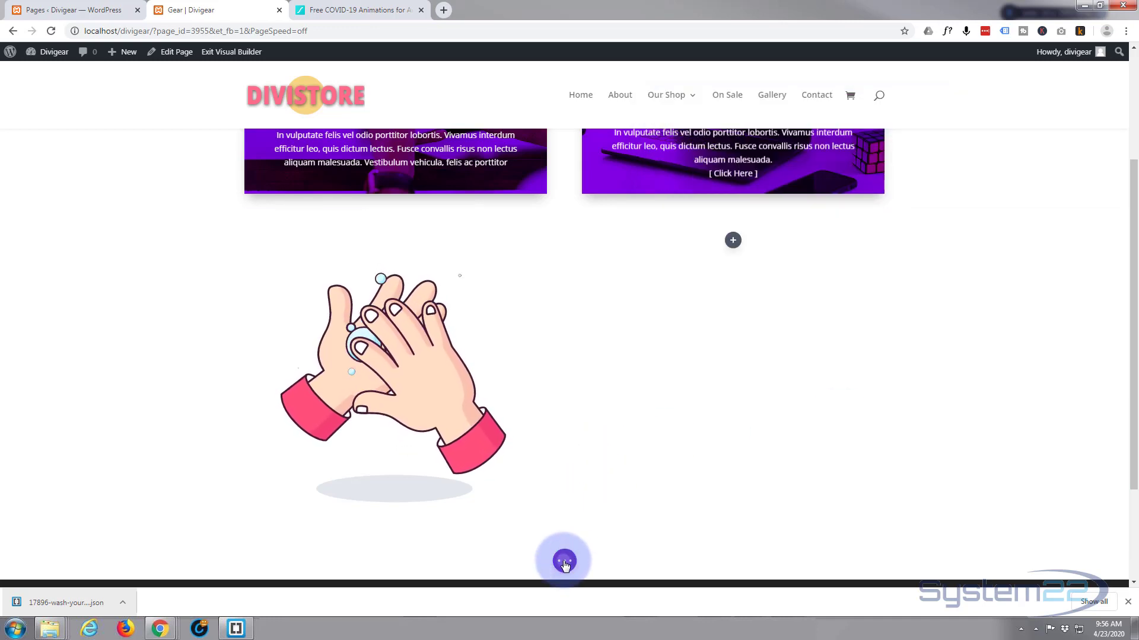
{"action": "left_click", "coordinate": [1036, 561]}
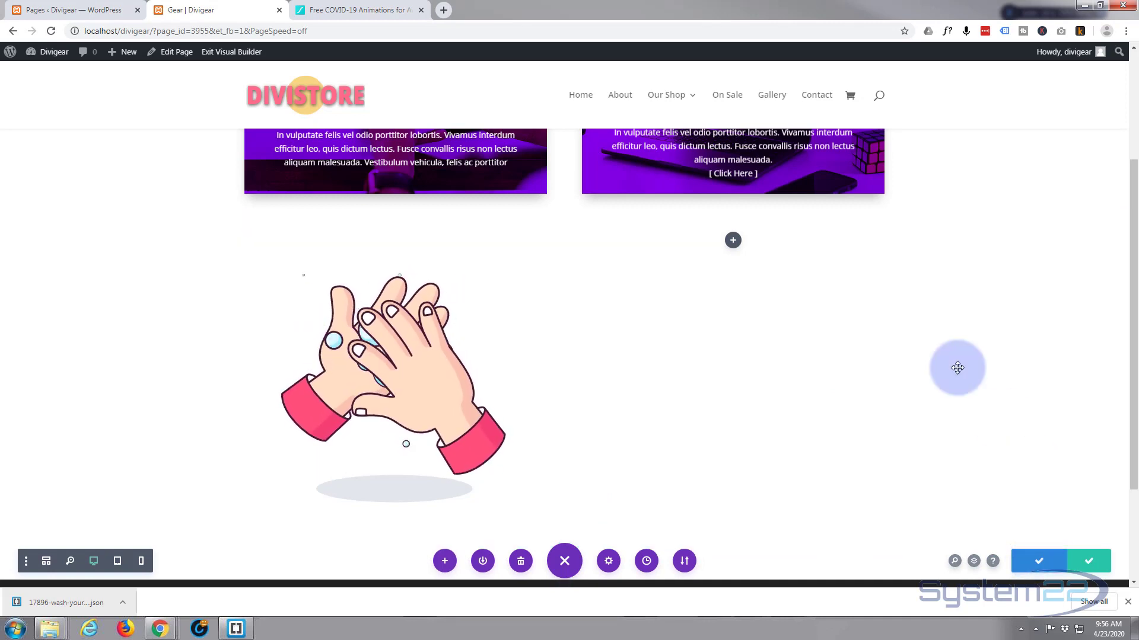
{"action": "left_click", "coordinate": [233, 53]}
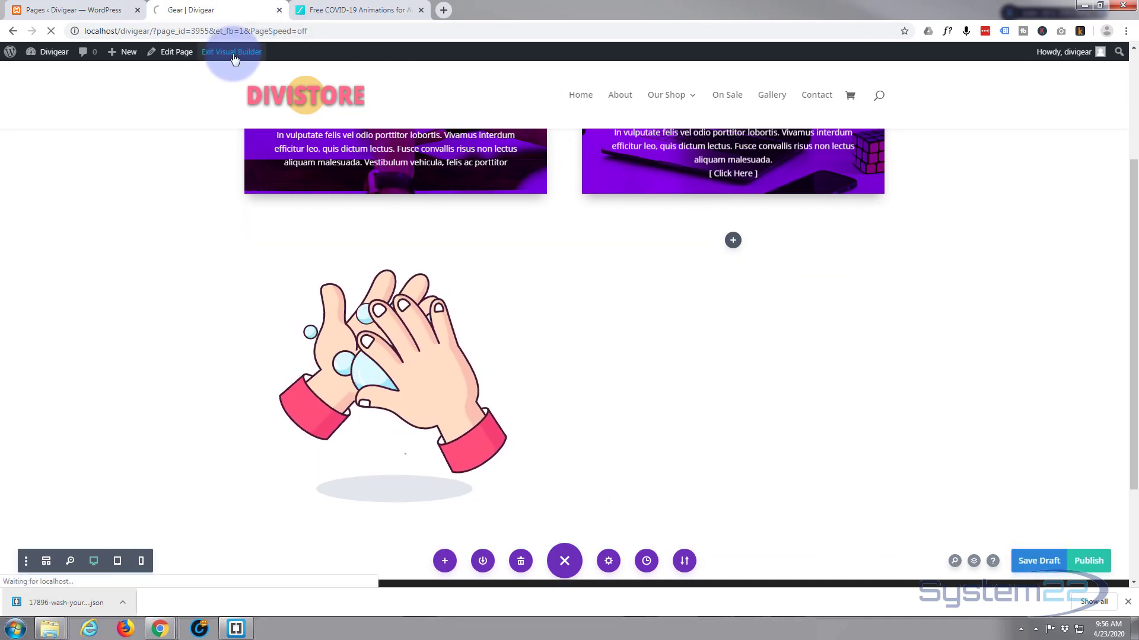
{"action": "scroll", "coordinate": [178, 148], "scroll_direction": "down", "scroll_amount": 3}
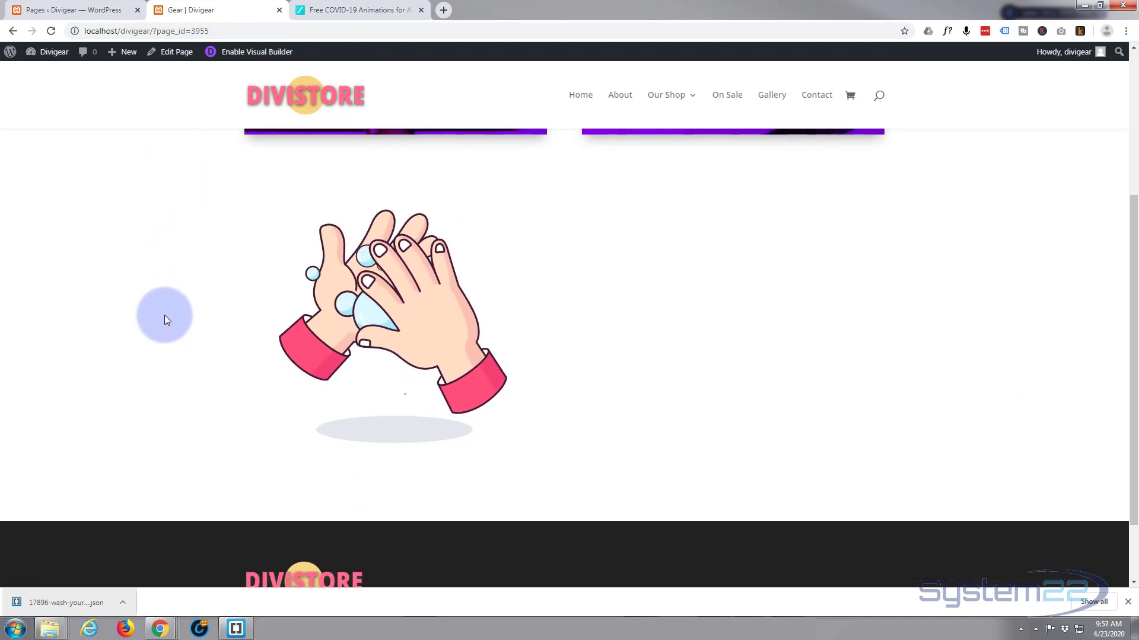
{"action": "scroll", "coordinate": [166, 315], "scroll_direction": "down", "scroll_amount": 1}
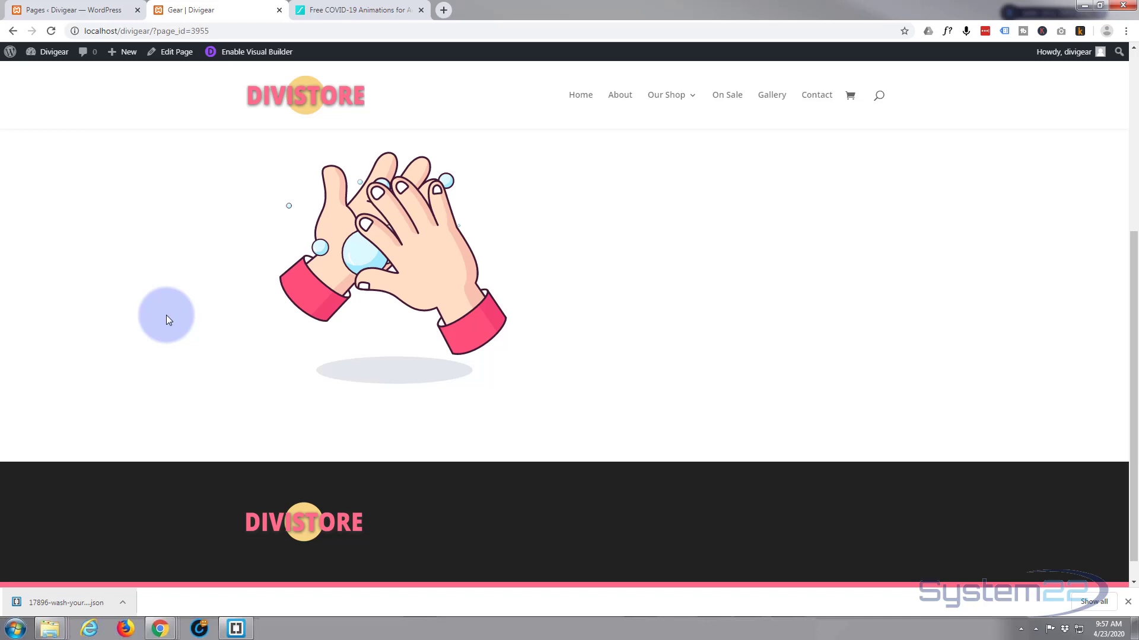